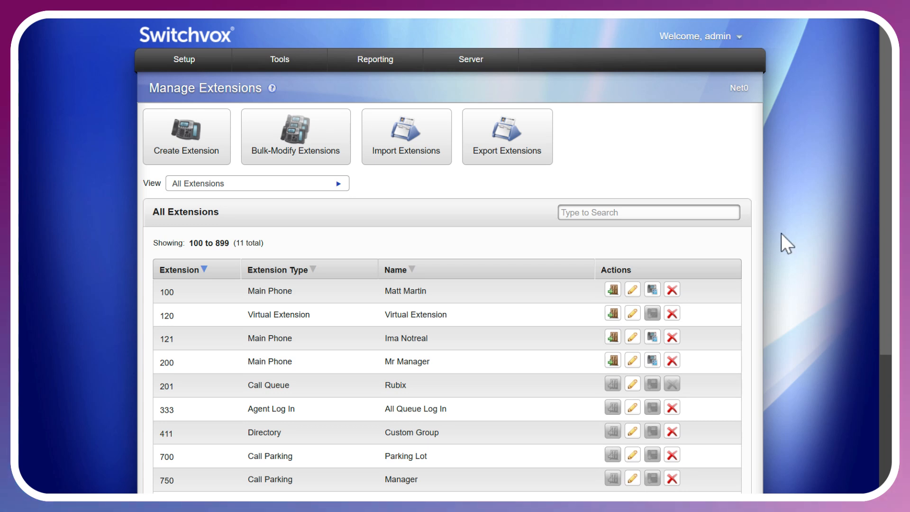
Start creating a new extension of type Agent Log In.
click(178, 148)
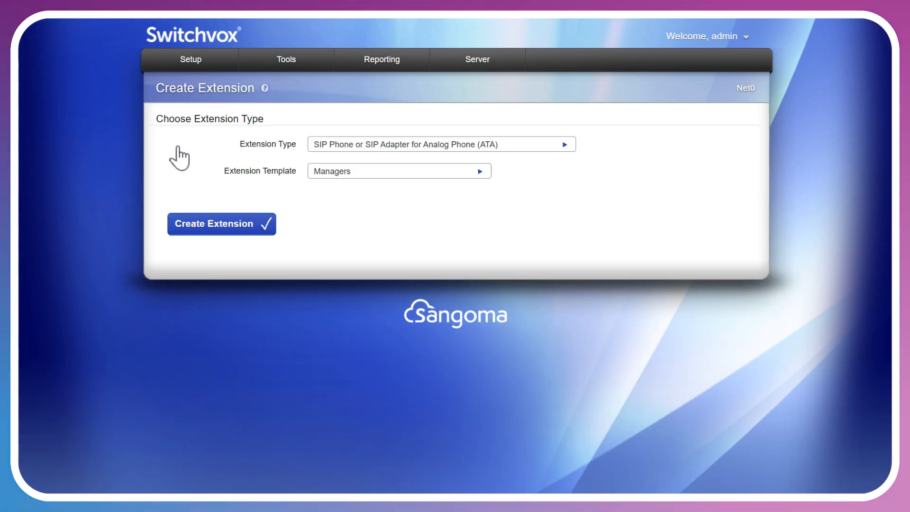
click(416, 144)
scroll(450, 194, down, 4)
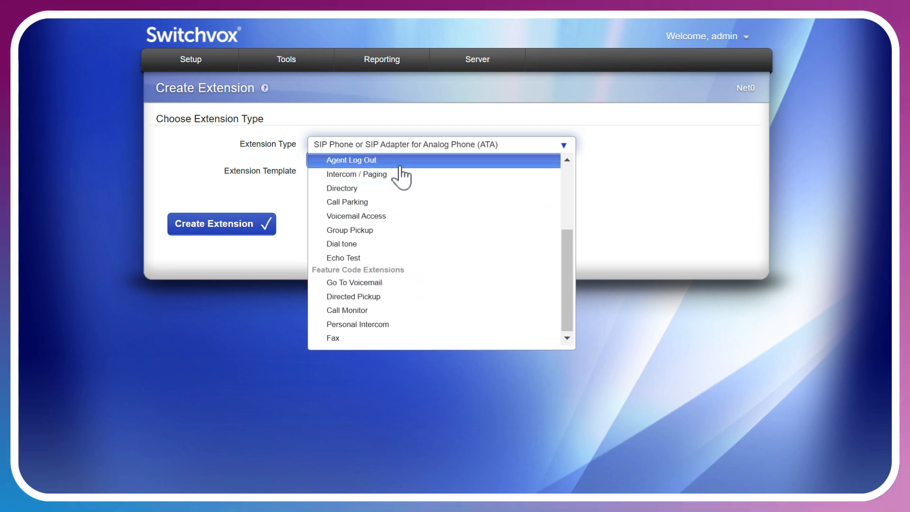
scroll(399, 167, up, 3)
click(387, 227)
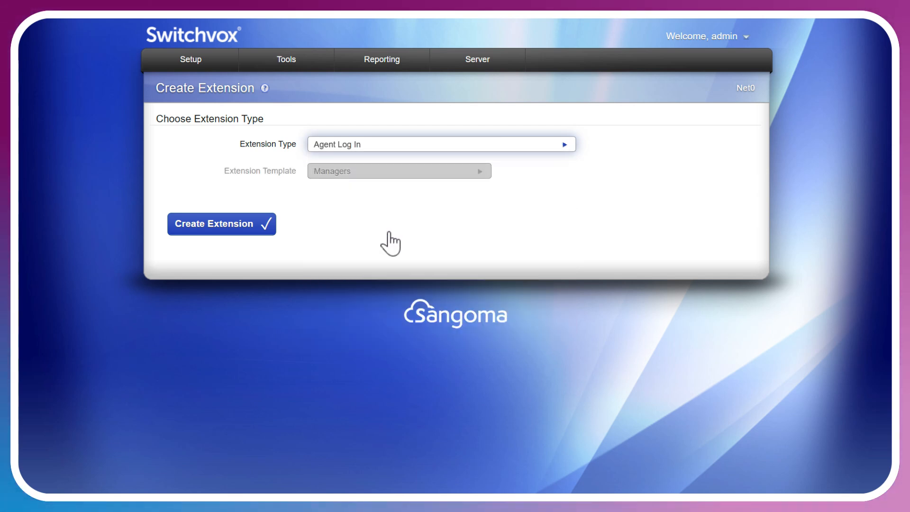
click(254, 227)
Enter 200 as the Agent Log In extension number and enable Require password to log in and Log In/Log Out Toggle.
scroll(441, 211, down, 2)
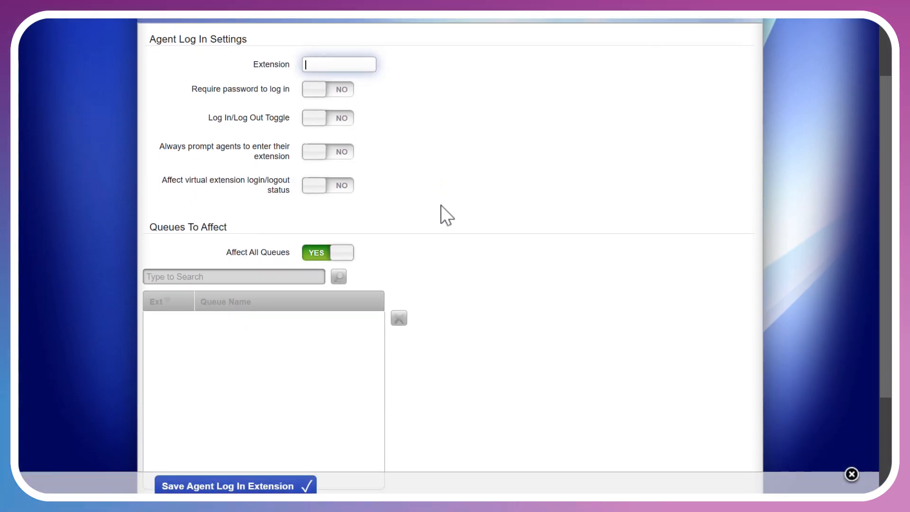
text(200)
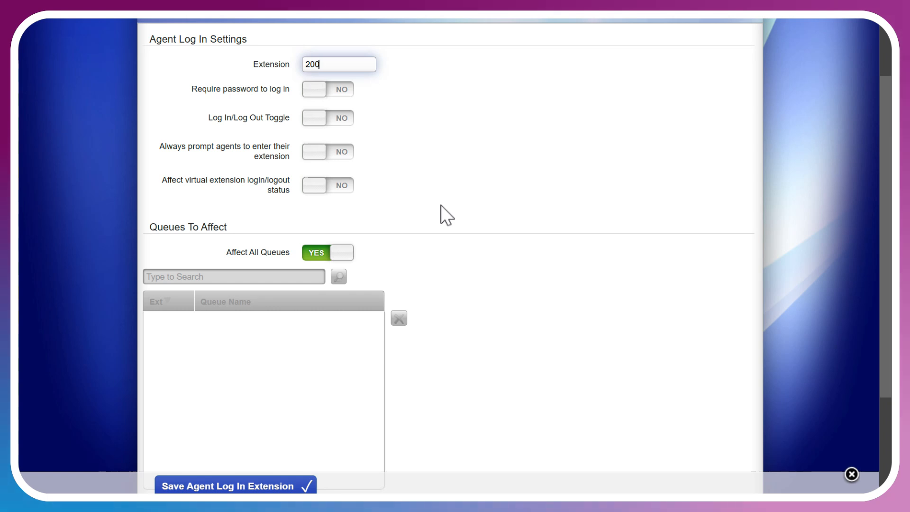
click(337, 93)
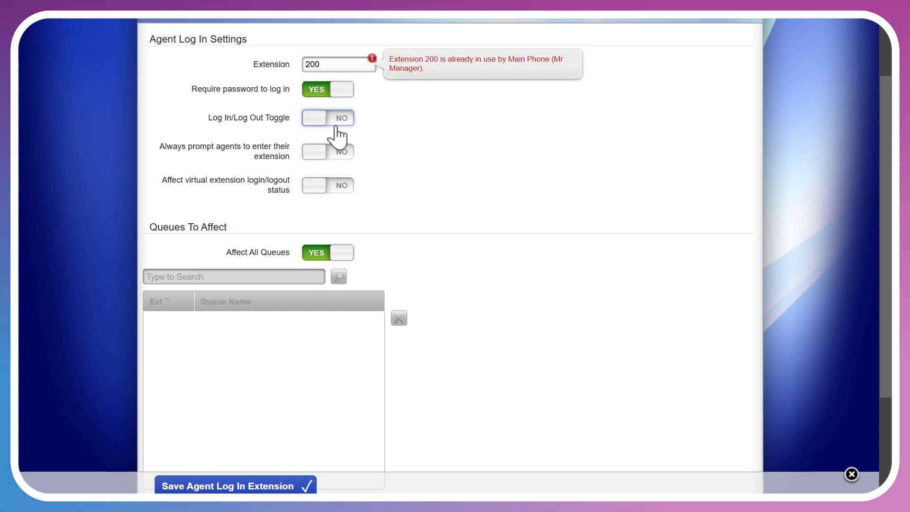
click(338, 118)
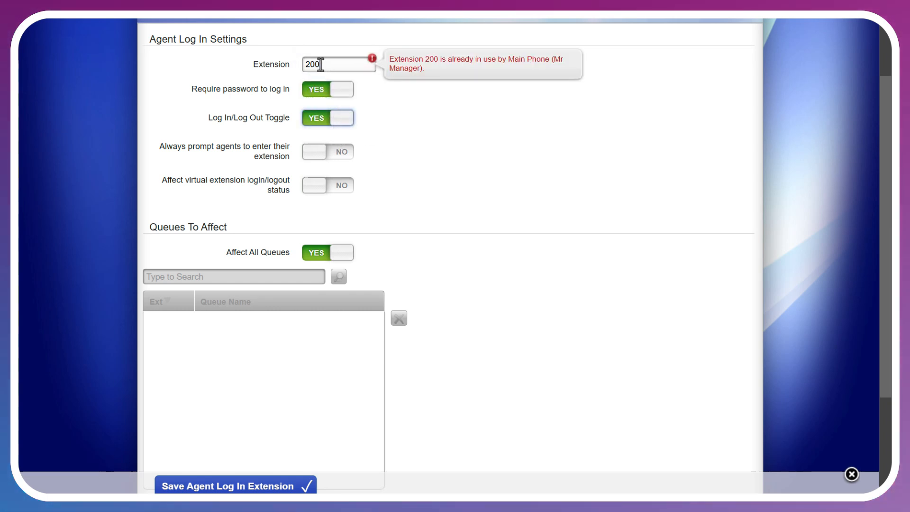
drag(305, 64, 348, 62)
click(348, 62)
double_click(348, 63)
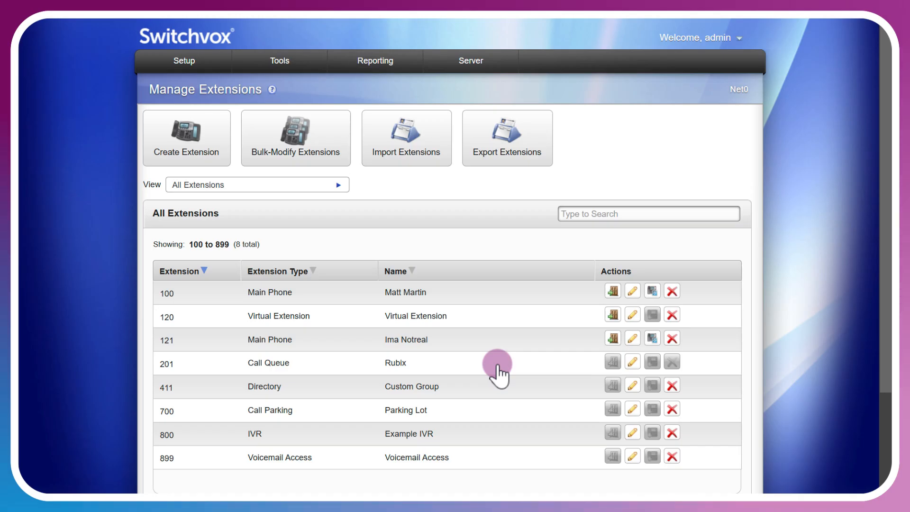
Go to the system-wide extension settings and look at the available User Authorization Type options.
click(209, 64)
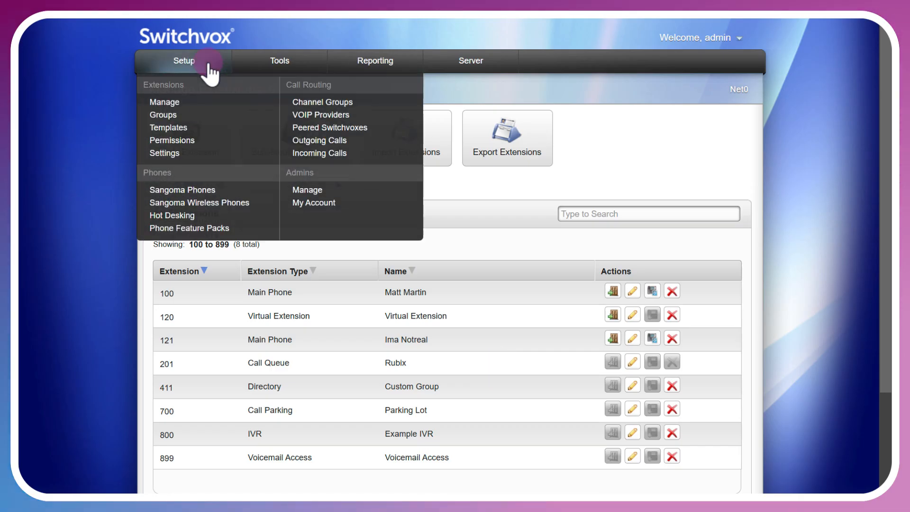
click(166, 154)
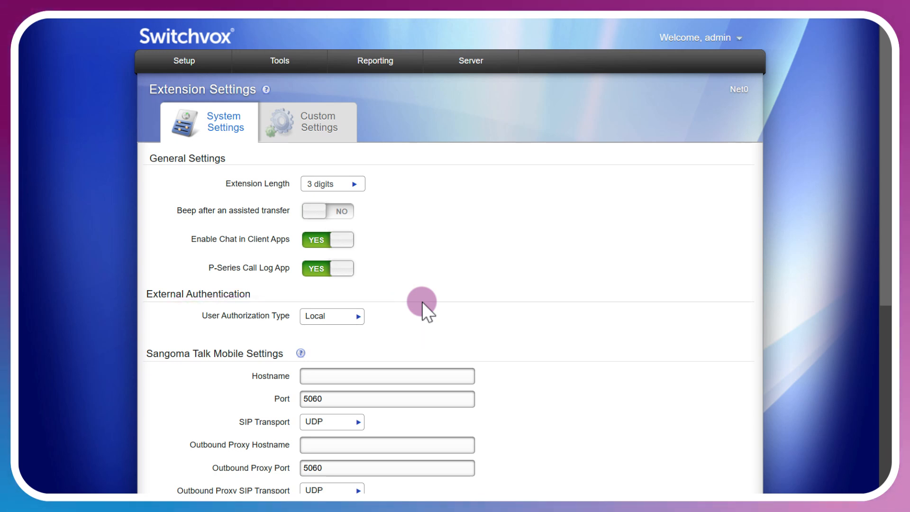
click(359, 317)
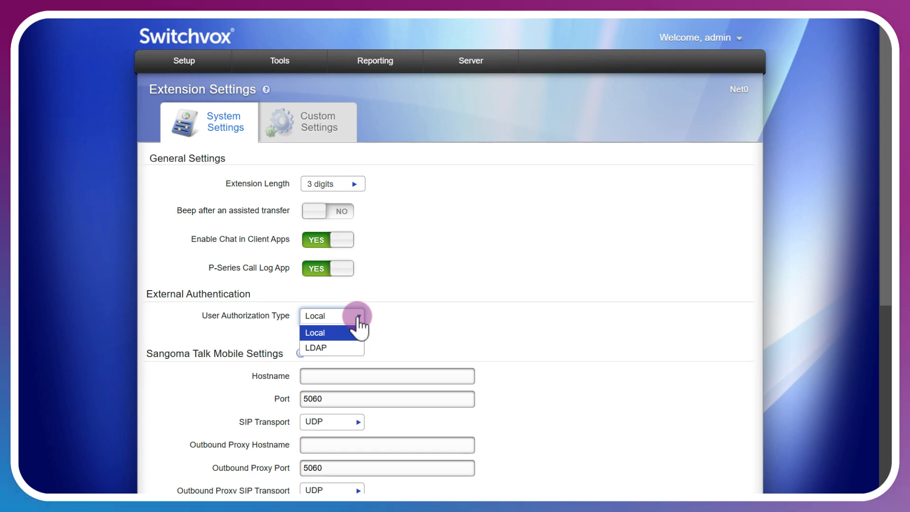
click(420, 315)
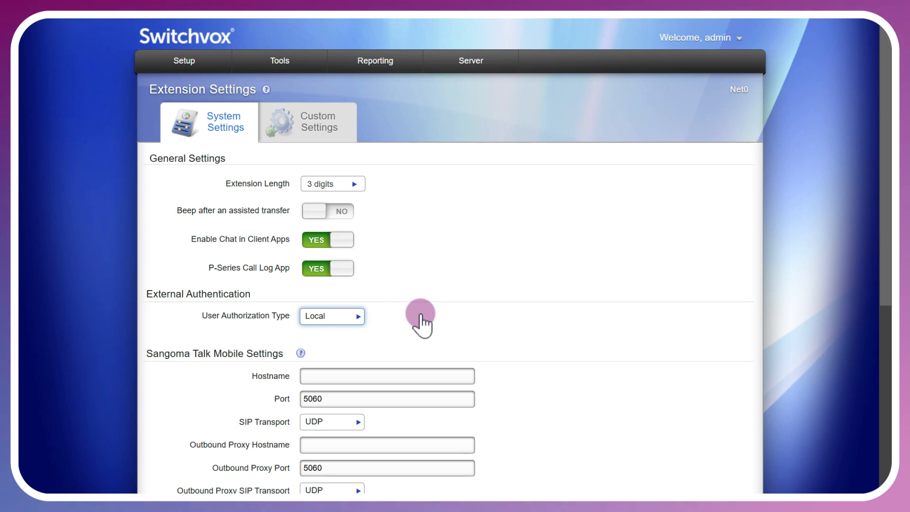
Review the Outbound Proxy SIP Transport options in the Sangoma Talk Mobile settings and the expanded Advanced Settings with the dial plan options.
scroll(598, 335, down, 3)
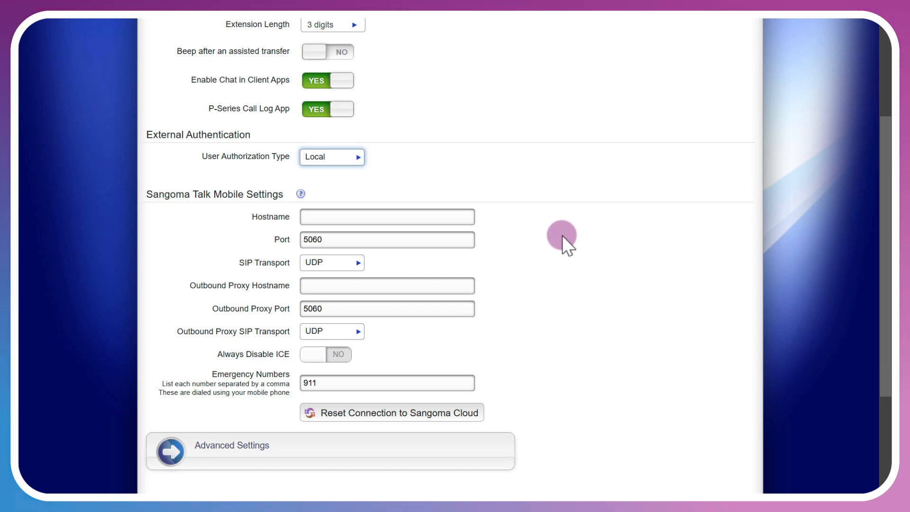
click(358, 332)
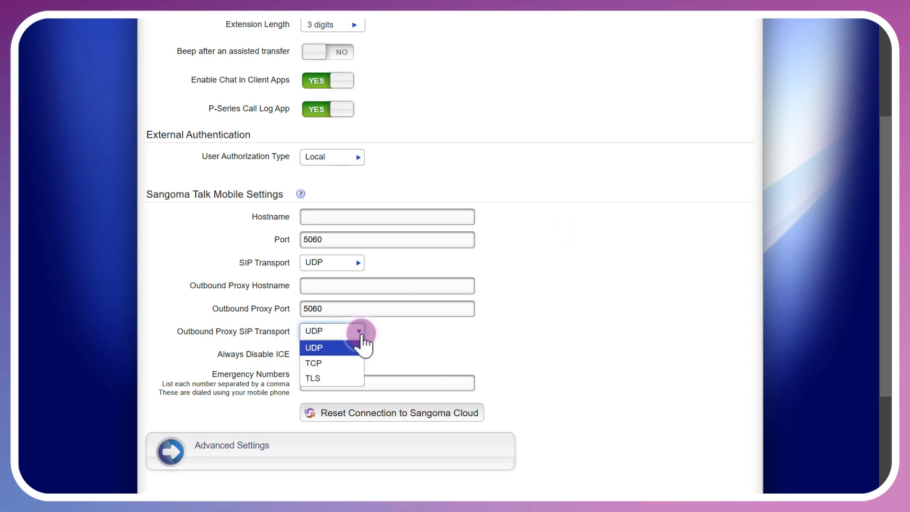
click(360, 341)
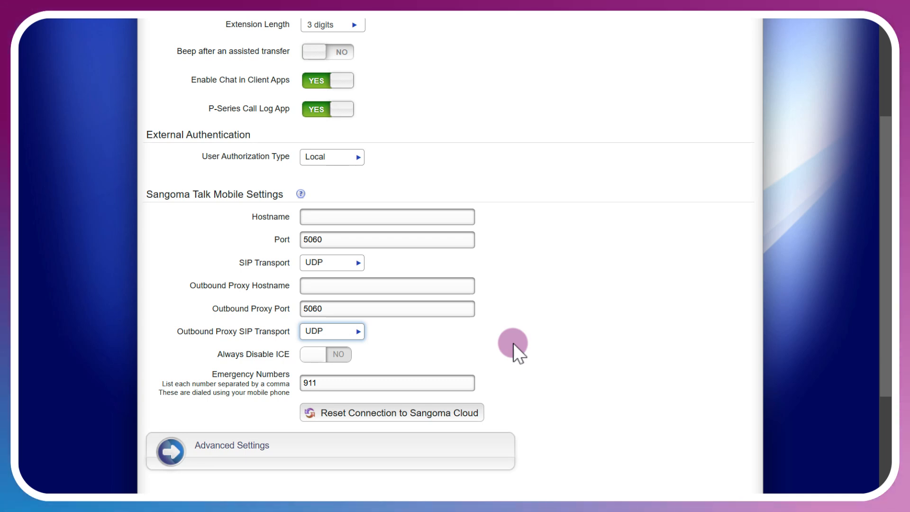
scroll(528, 345, down, 2)
click(467, 363)
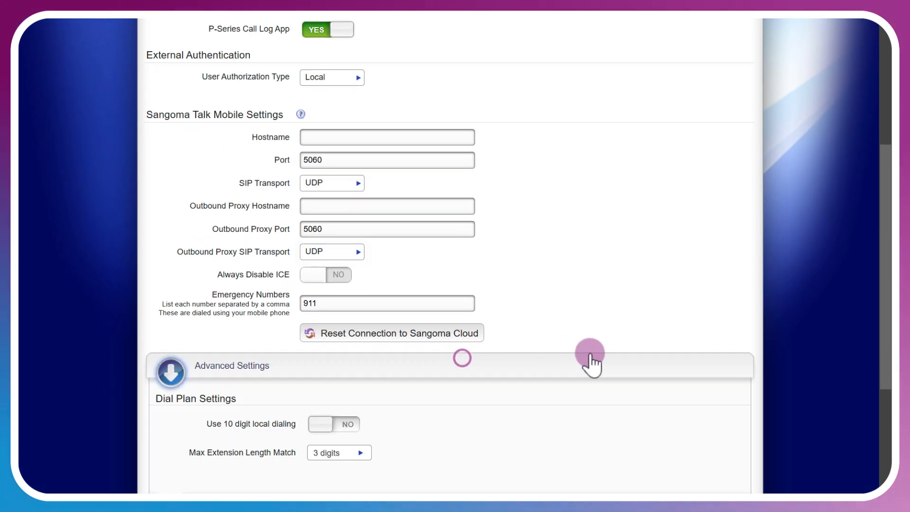
scroll(590, 361, down, 2)
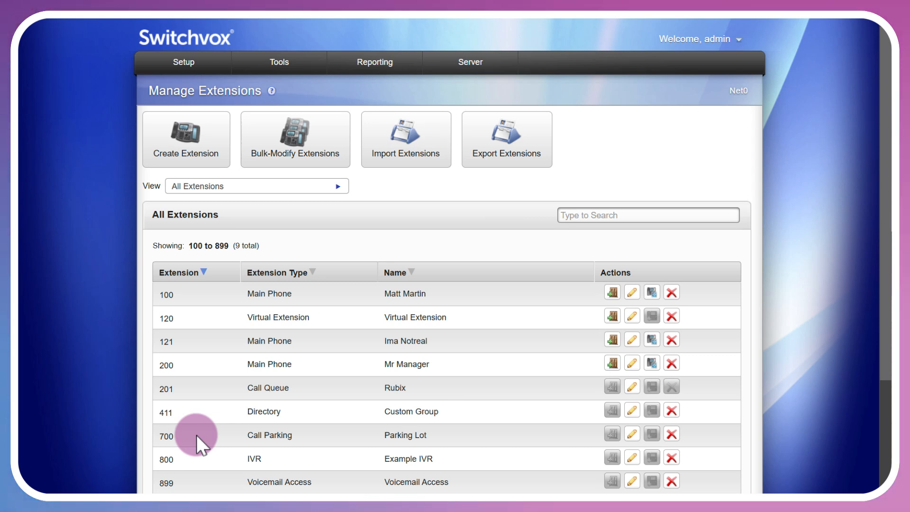
Open call parking extension 700 and review its music on hold group, park timeout settings and assigned user extensions.
click(633, 434)
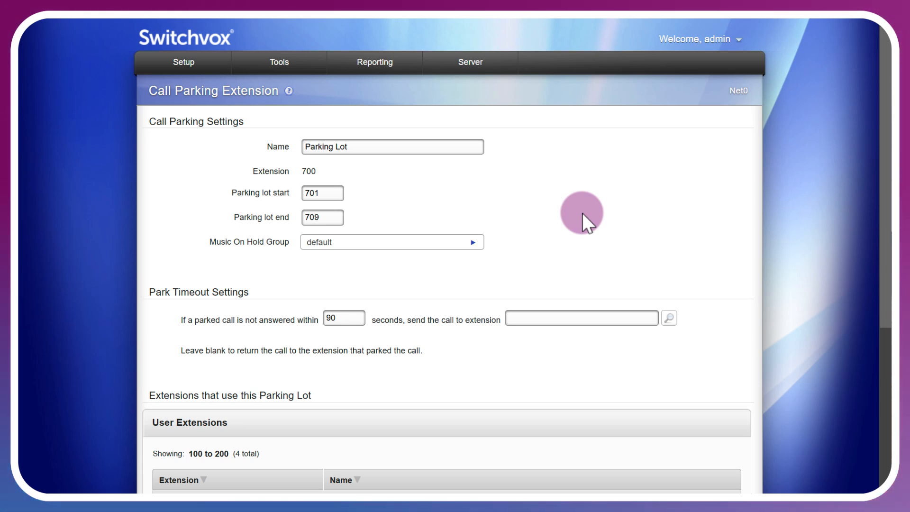
click(472, 241)
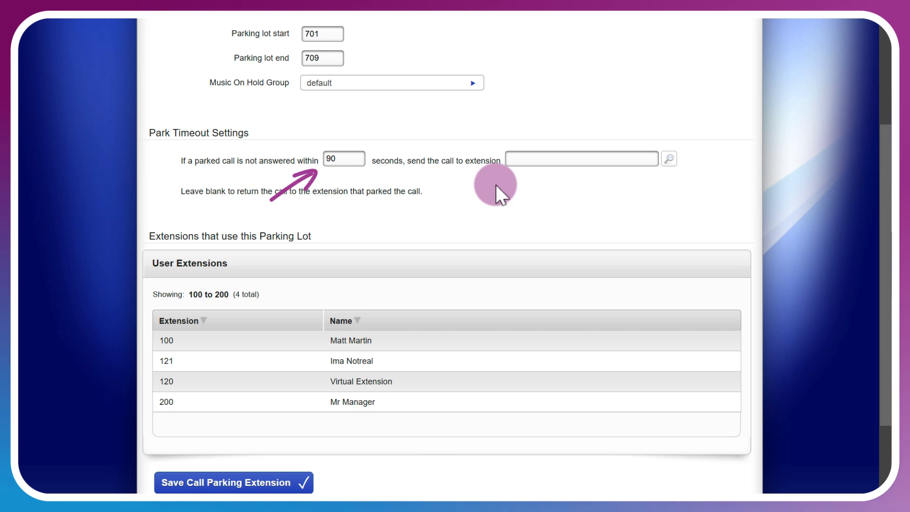
scroll(517, 223, down, 2)
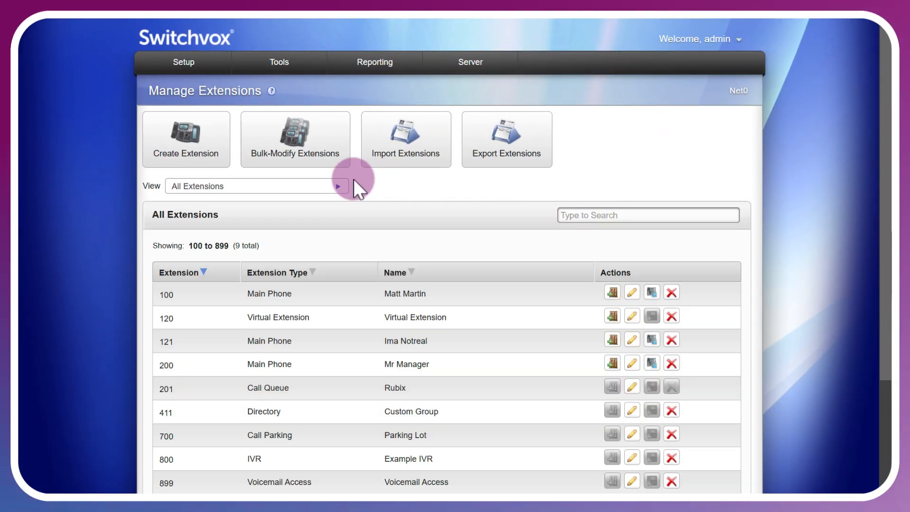
Start creating a new extension of type Call Parking.
click(192, 159)
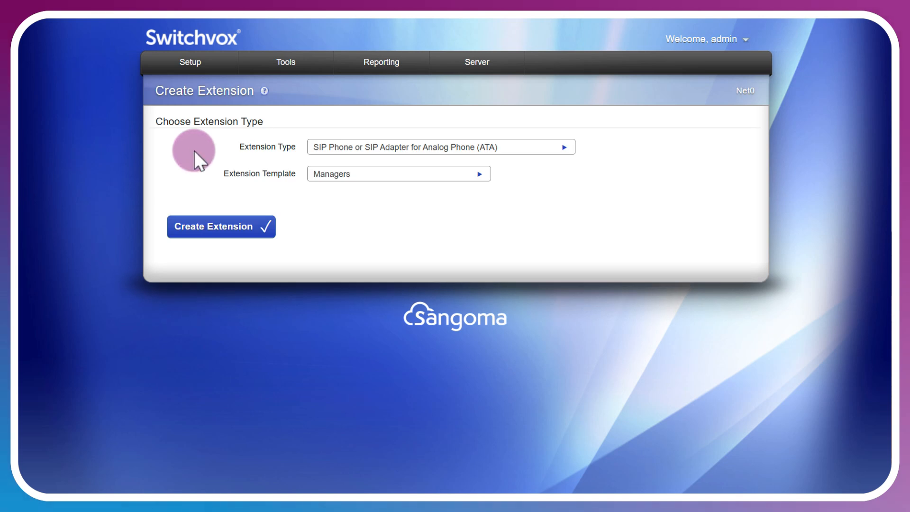
click(389, 147)
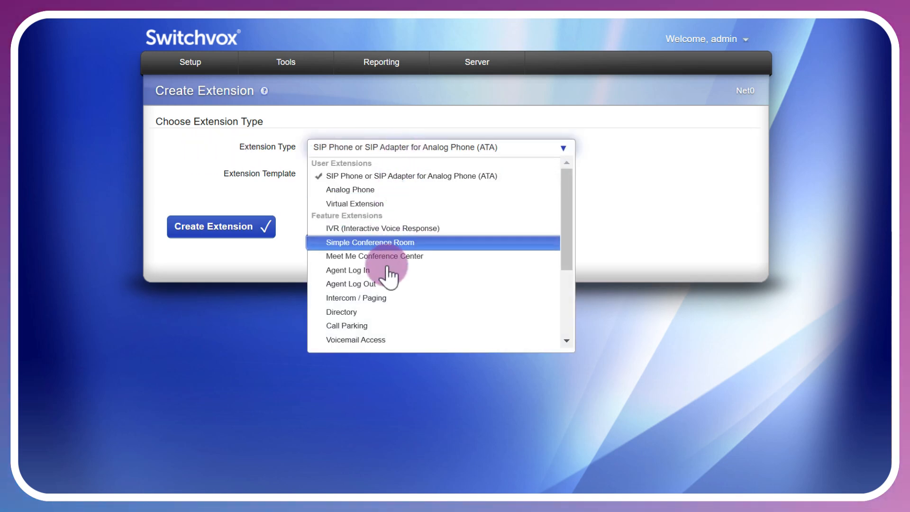
click(379, 327)
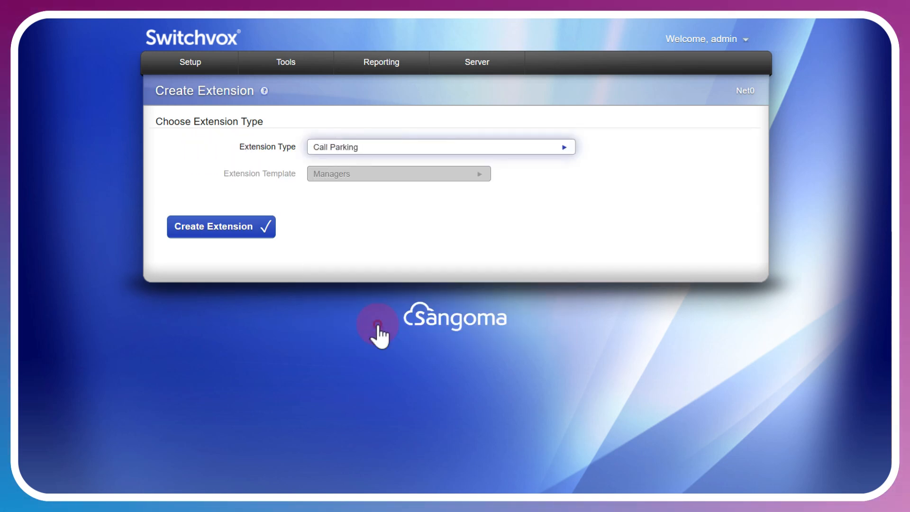
click(229, 232)
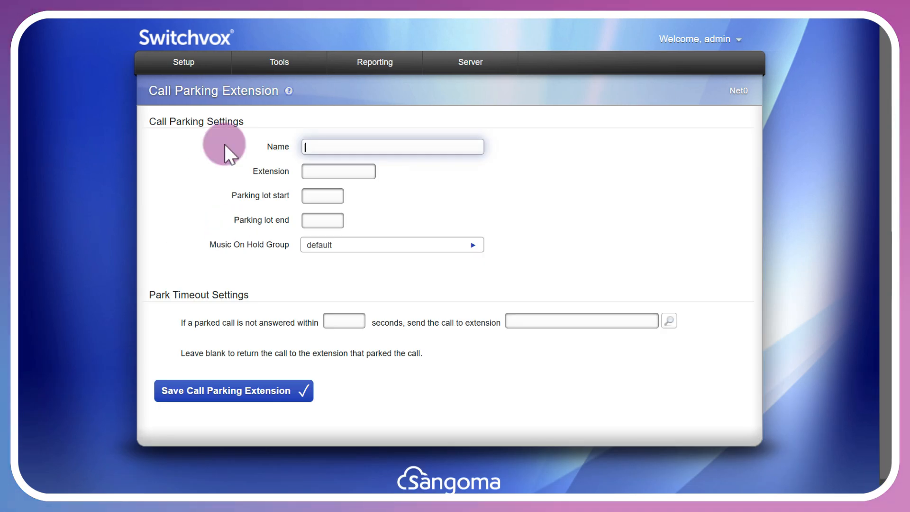
Name the parking lot Manager, set extension 750, lot range 751 to 759 and a 90-second timeout, and save it.
text(Manager)
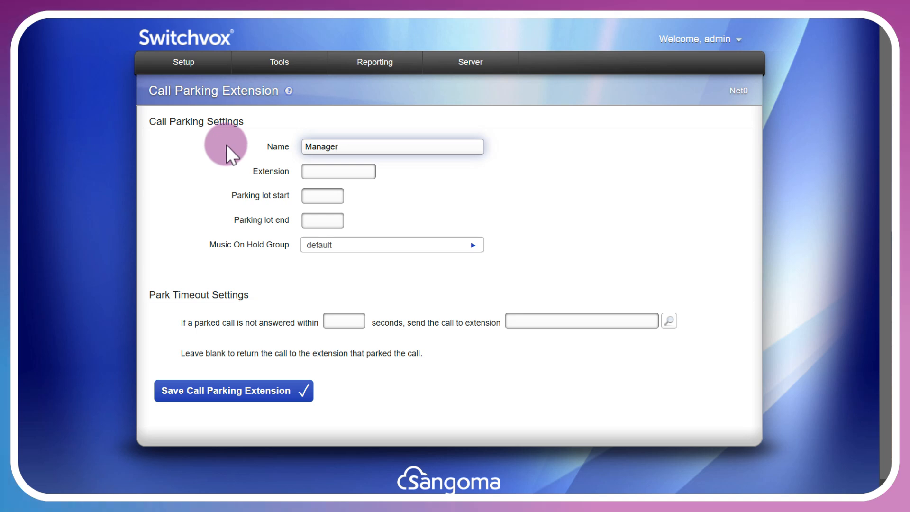
click(340, 171)
text(75)
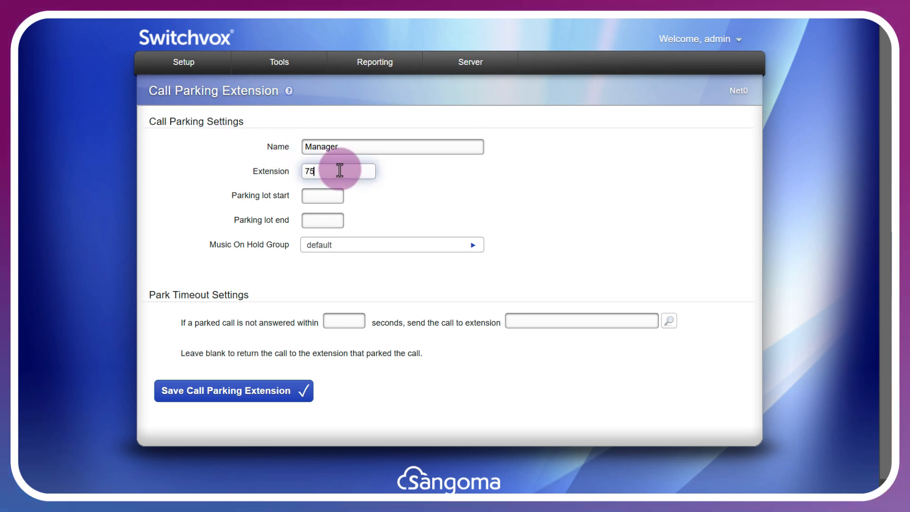
text(0)
click(410, 198)
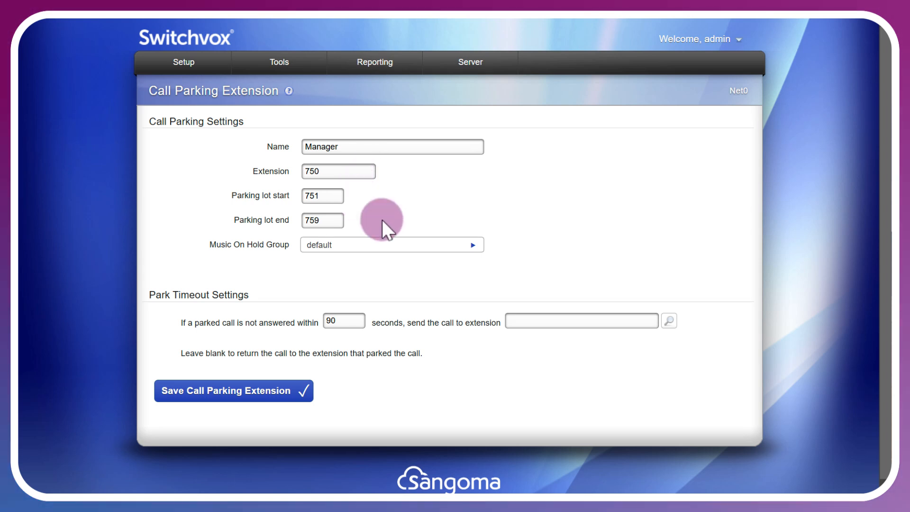
scroll(382, 220, down, 1)
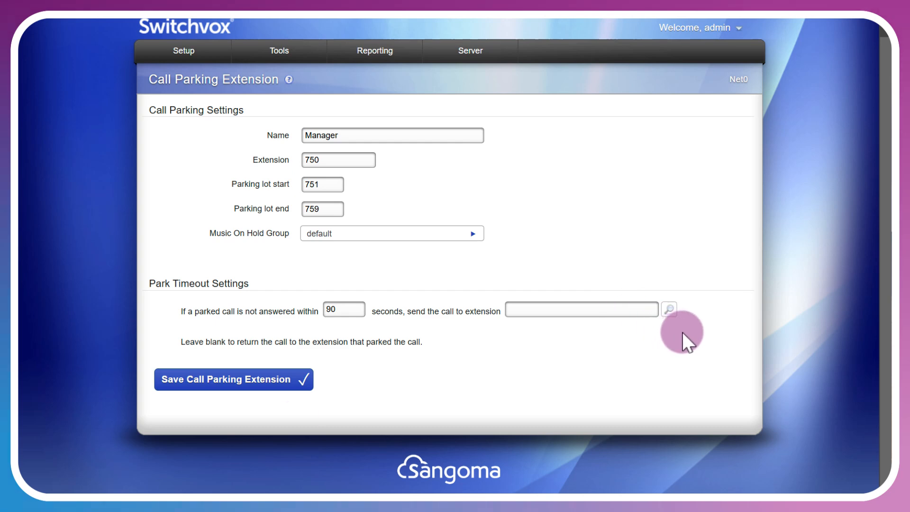
click(278, 382)
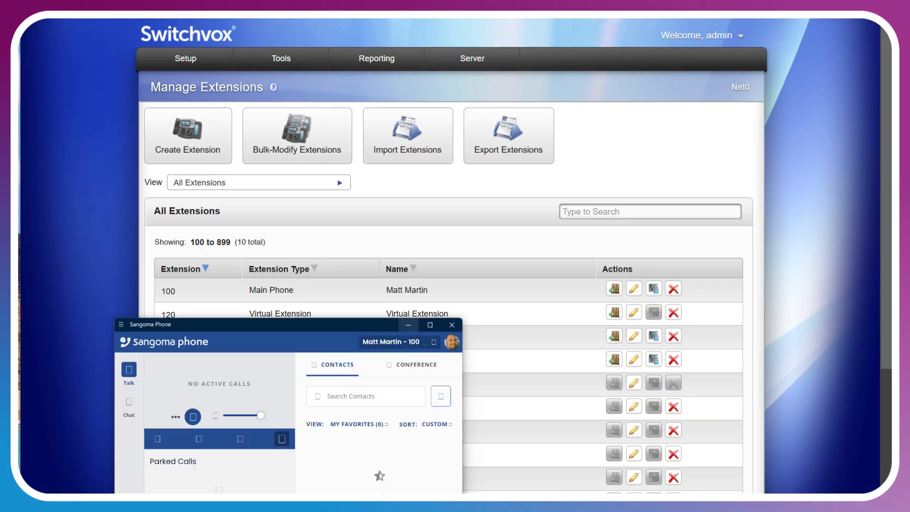
Switch to Sangoma Phone and dial extension 200.
click(168, 212)
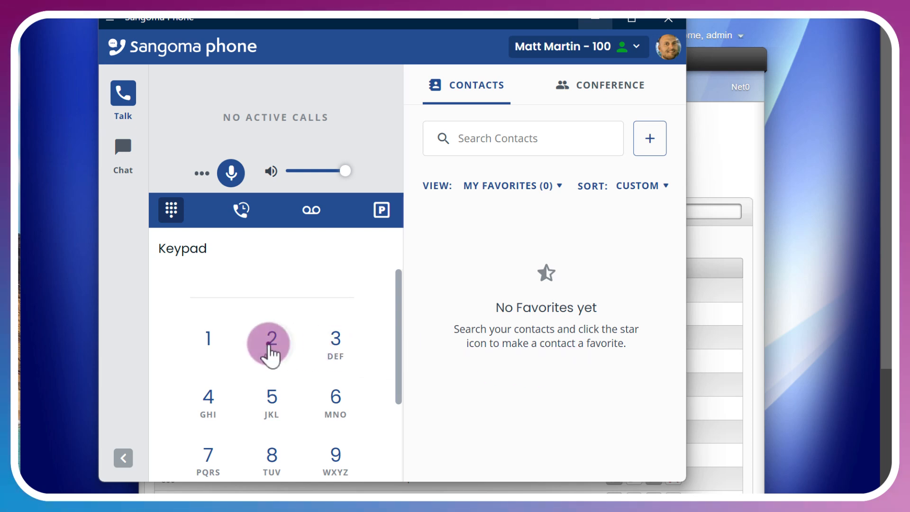
scroll(272, 365, down, 1)
scroll(271, 357, down, 1)
double_click(283, 401)
click(280, 458)
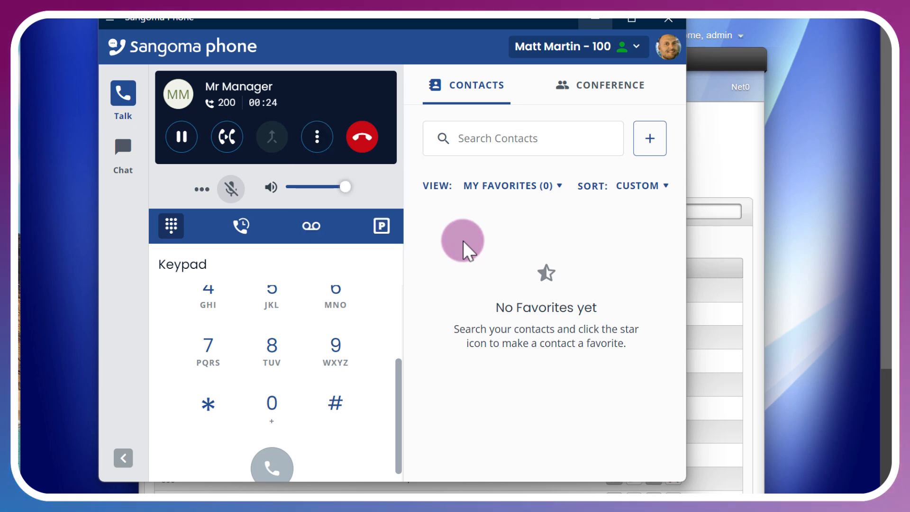
Park the active call with extension 200 and display the parked calls with the parked call's details.
click(316, 137)
click(316, 104)
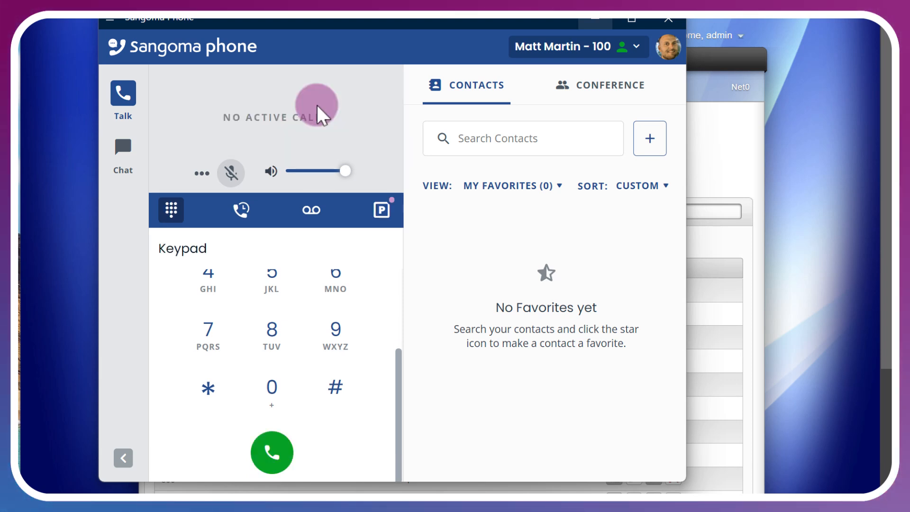
click(384, 211)
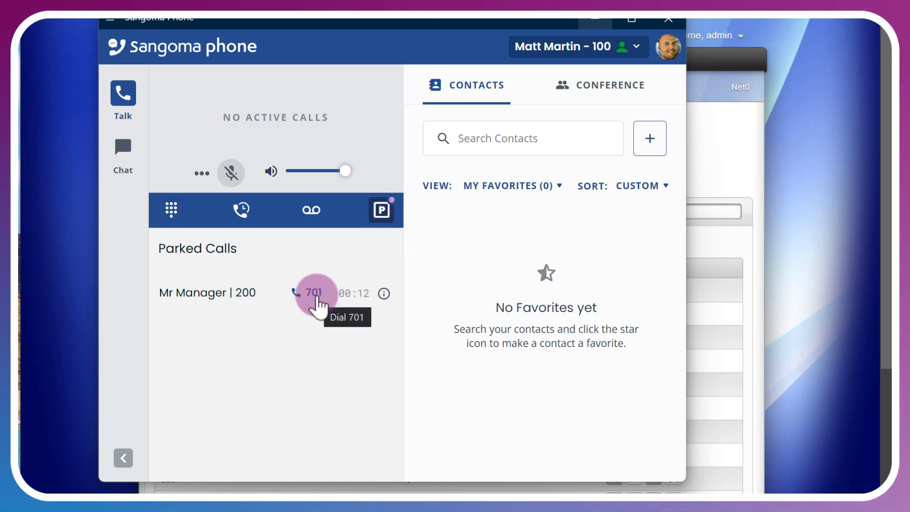
mouse_move(383, 295)
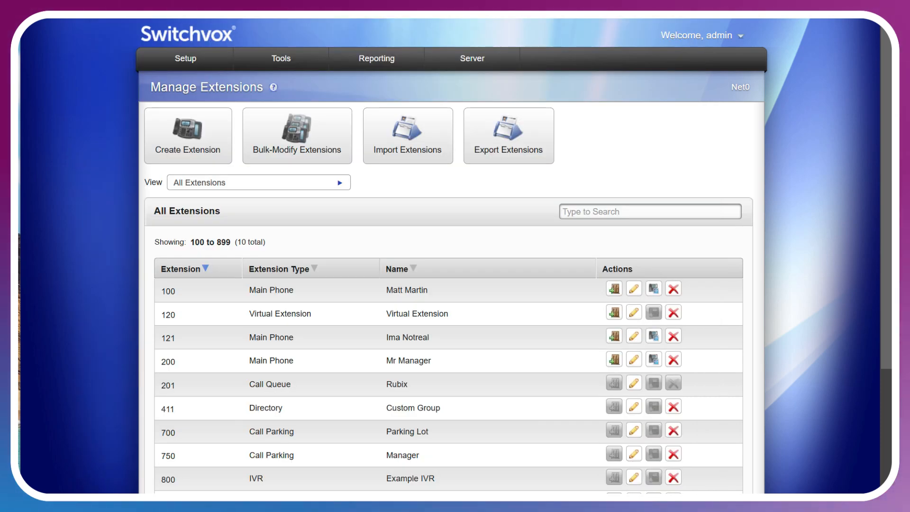
Open extension 100 for editing and review the choices available for its default parking lot.
click(634, 289)
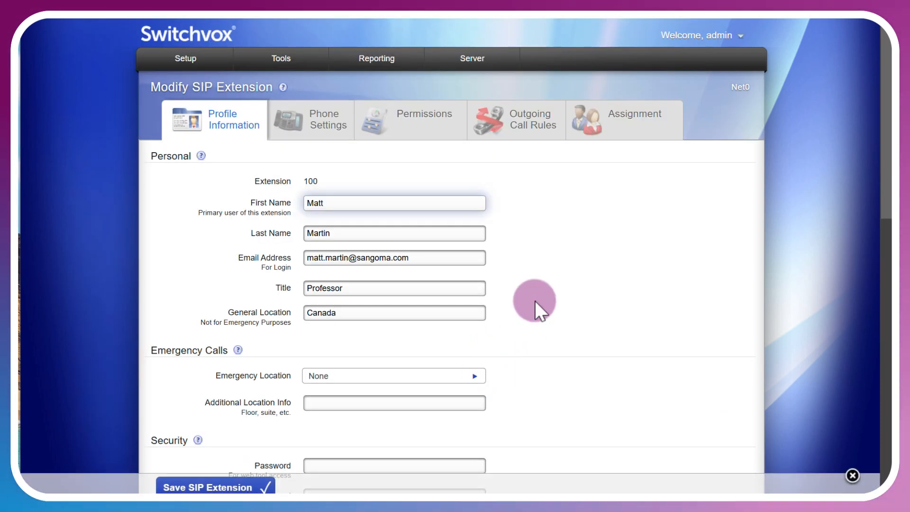
scroll(534, 300, down, 4)
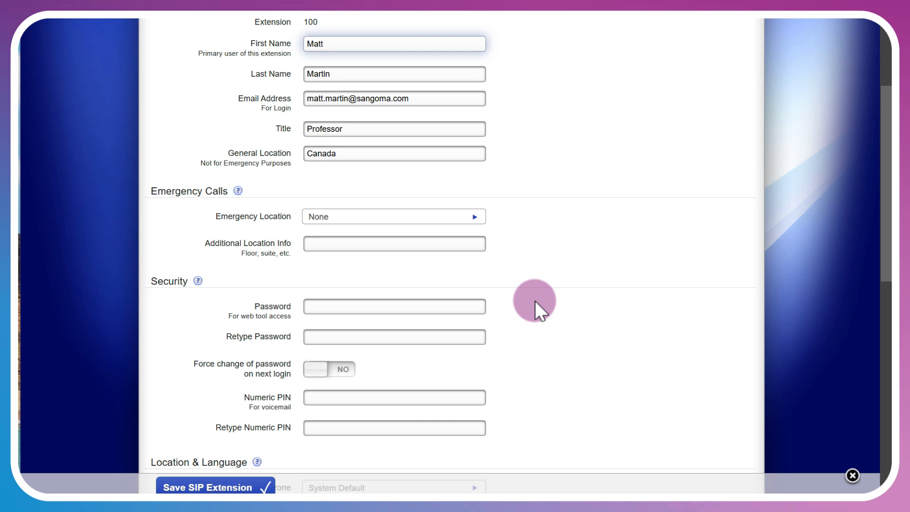
scroll(535, 300, down, 8)
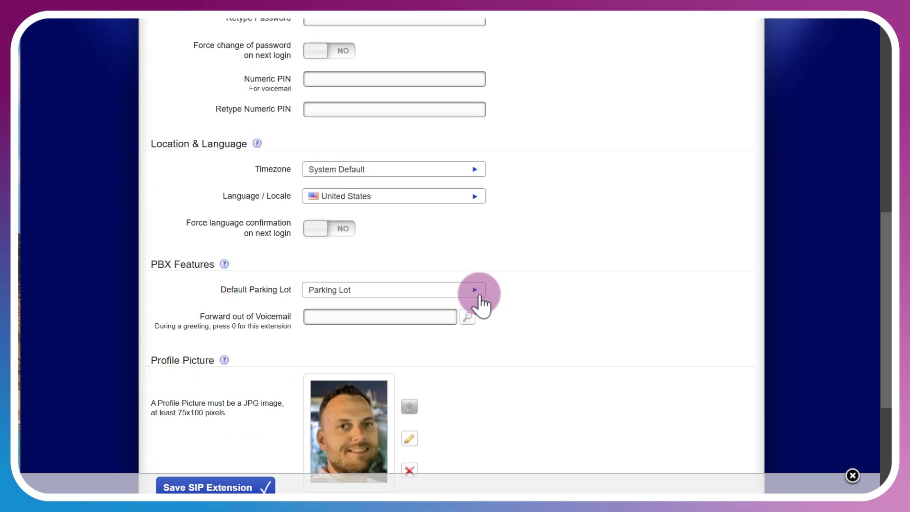
click(475, 291)
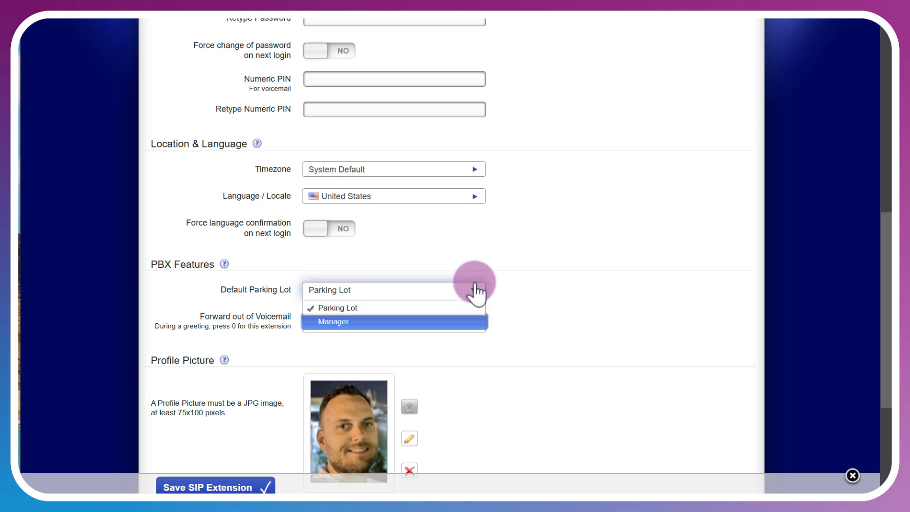
click(472, 251)
scroll(719, 369, up, 10)
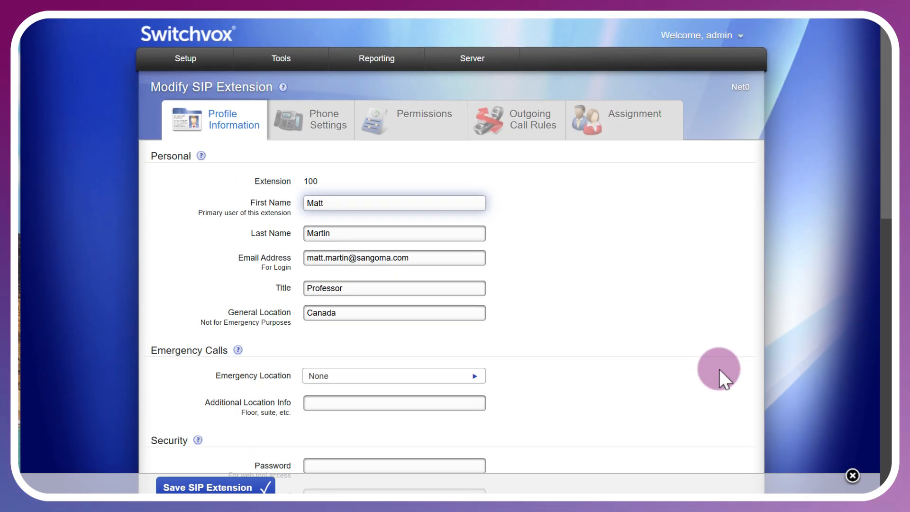
In the extension groups, start a new group named Managers with the note Queue managers.
mouse_move(163, 71)
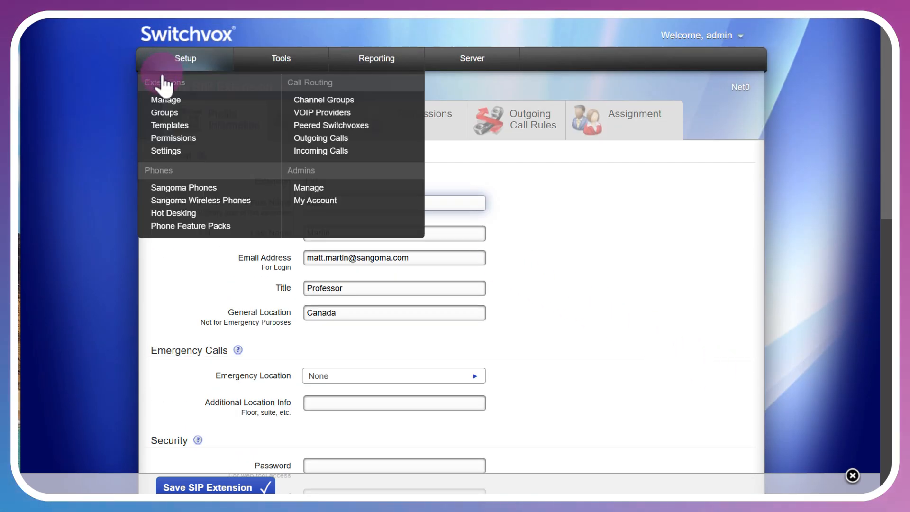
click(163, 114)
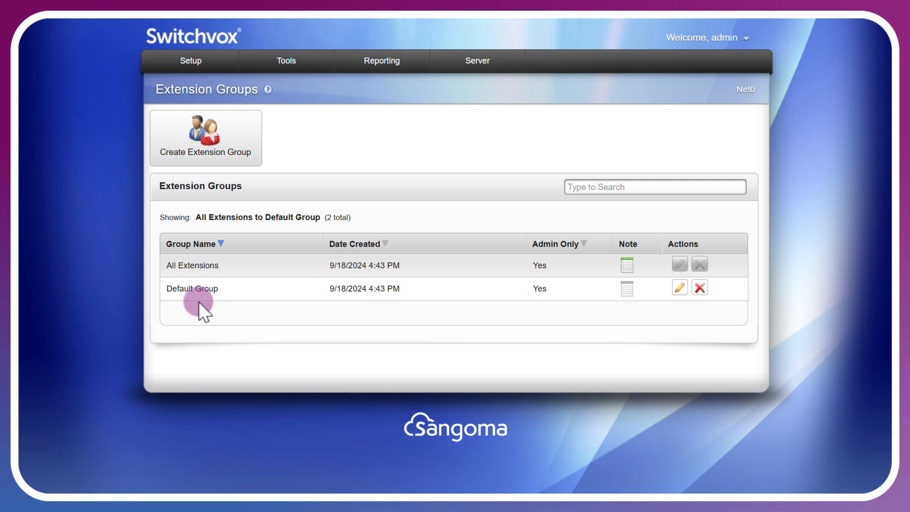
mouse_move(630, 268)
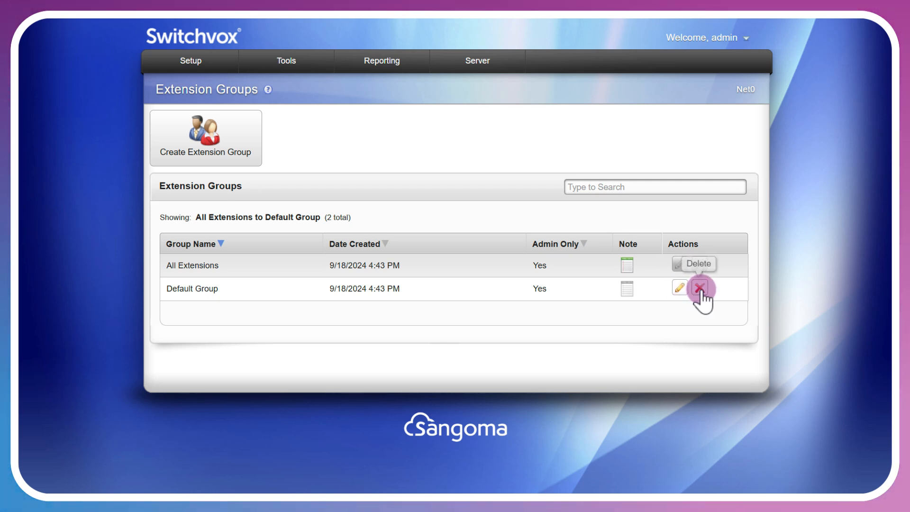
click(248, 131)
text(Man)
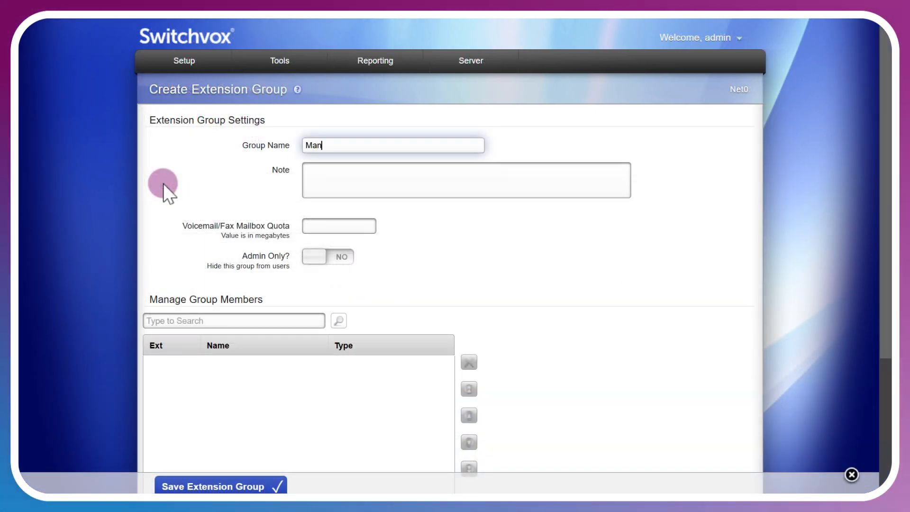
text(agers)
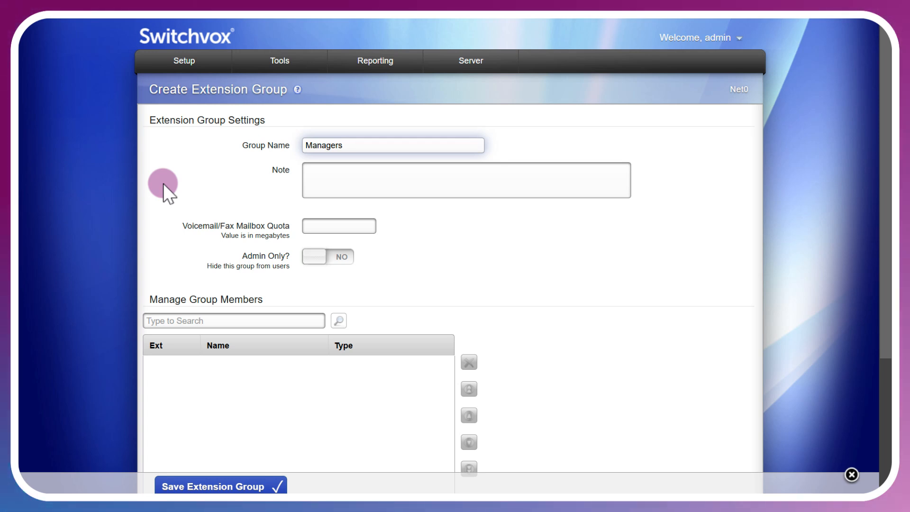
key(Tab)
text(Queue managers)
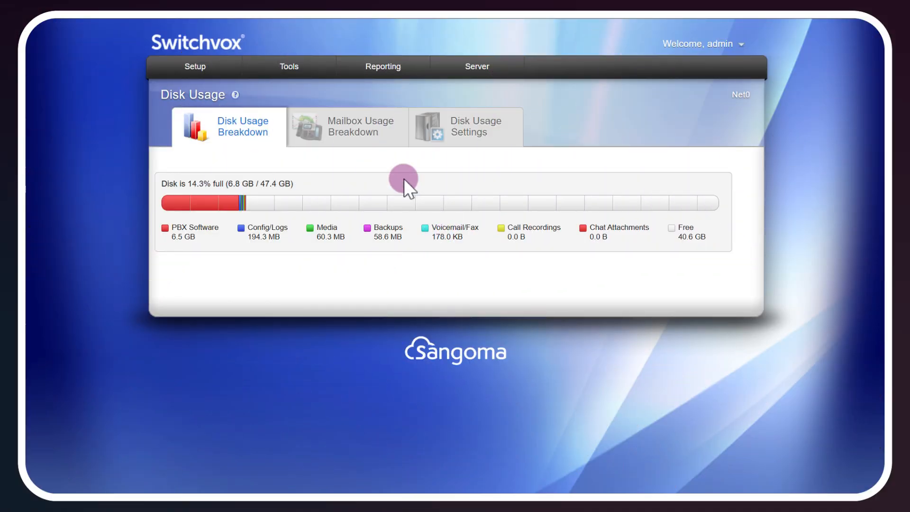
Display the mailbox usage breakdown of the system's disk usage.
click(344, 121)
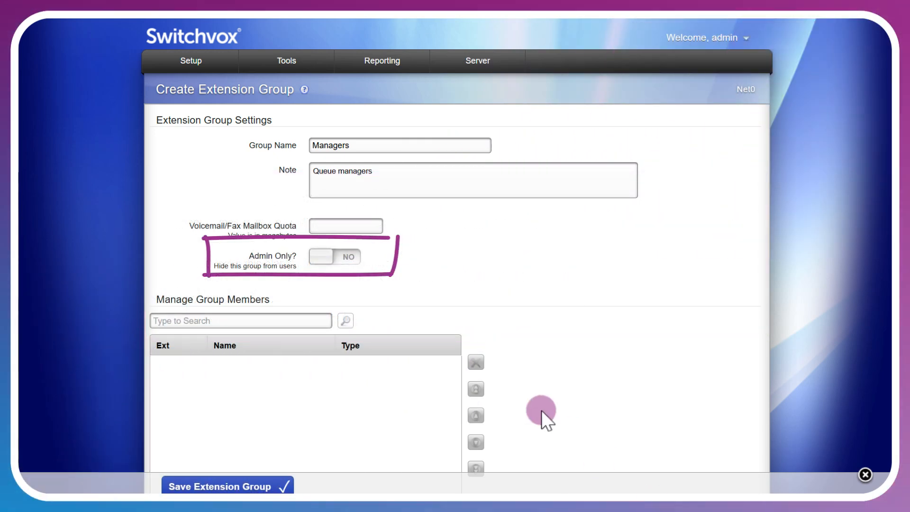
Make the Managers group admin only and save it with phone extensions 120 and 121 as members.
click(350, 257)
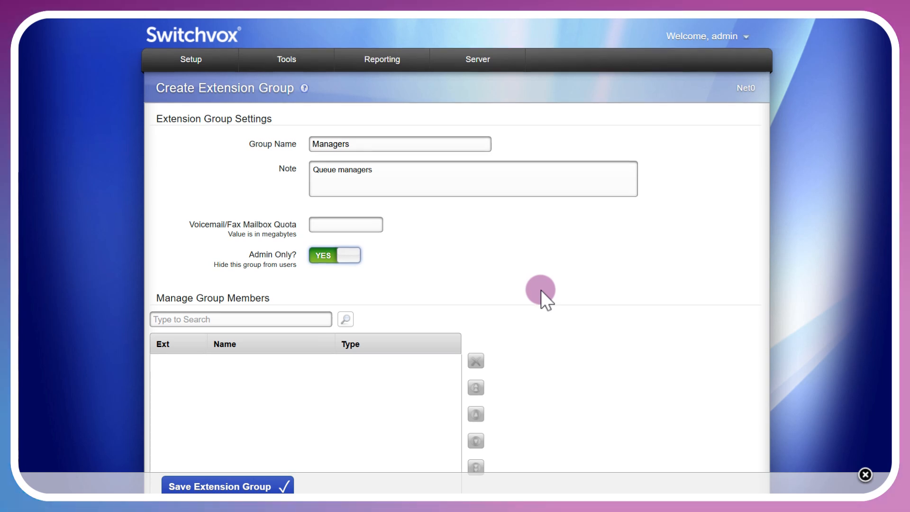
scroll(541, 289, down, 3)
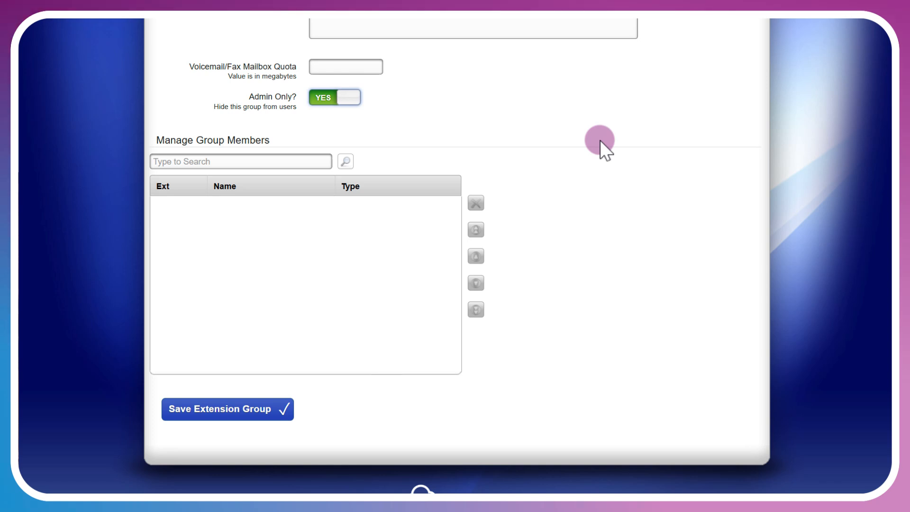
scroll(545, 139, down, 1)
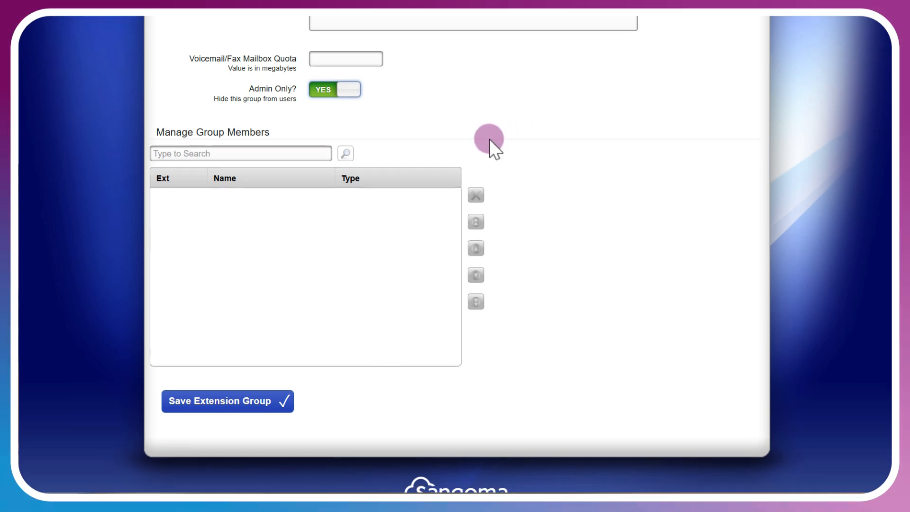
click(345, 153)
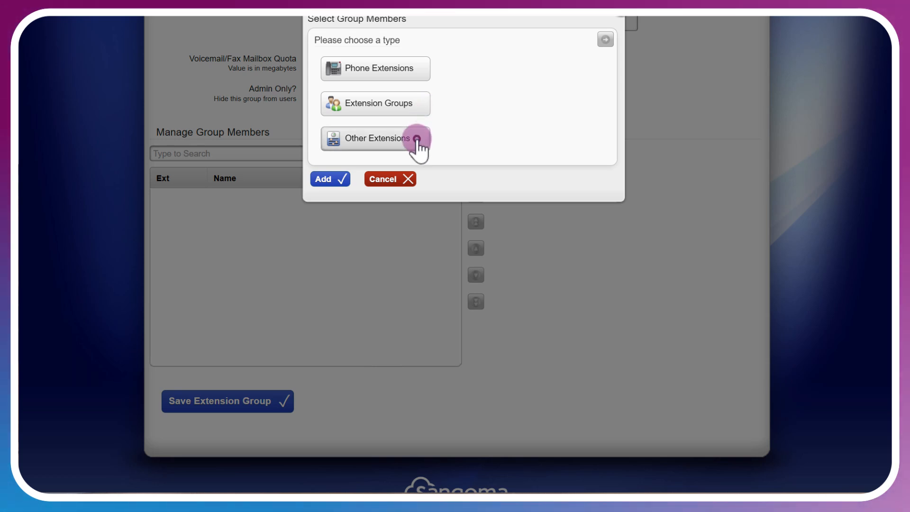
click(417, 140)
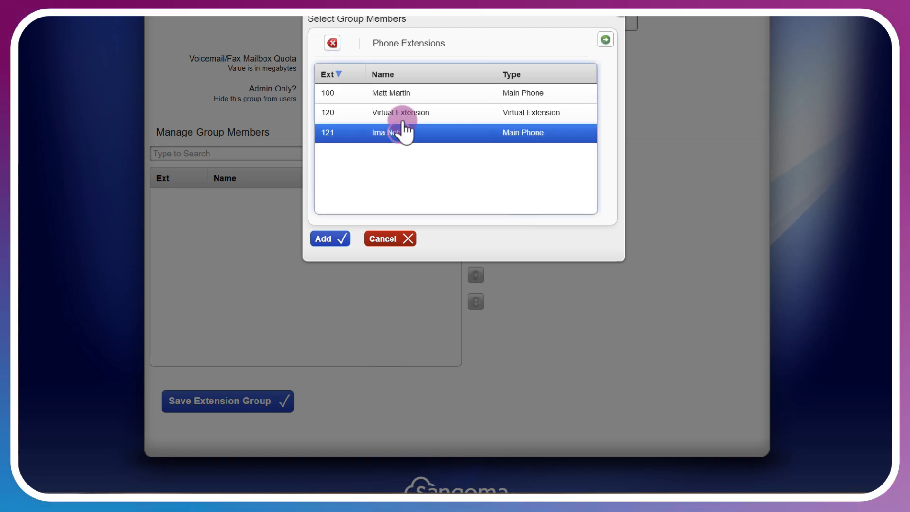
click(404, 115)
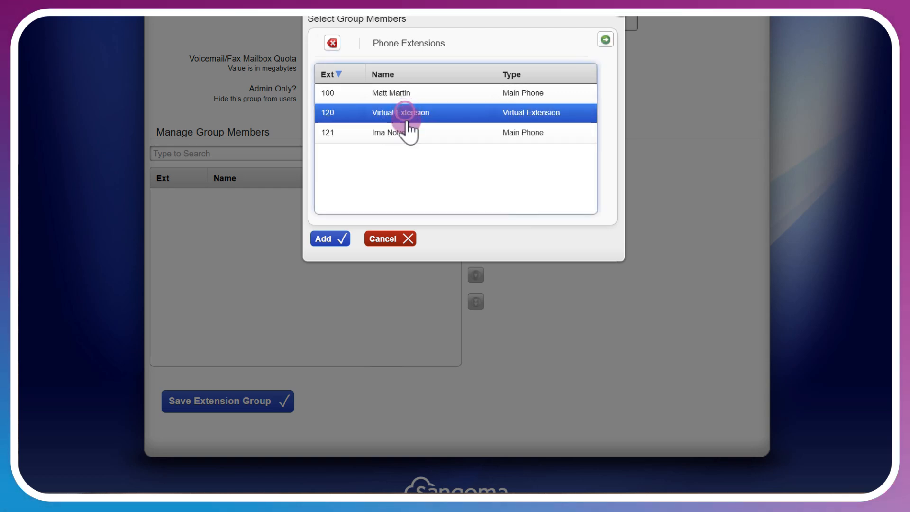
ctrl+click(408, 133)
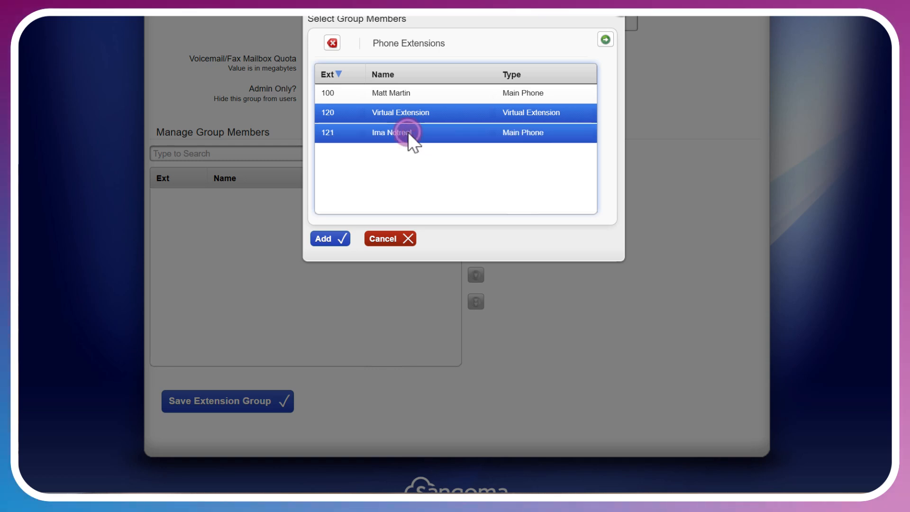
click(331, 238)
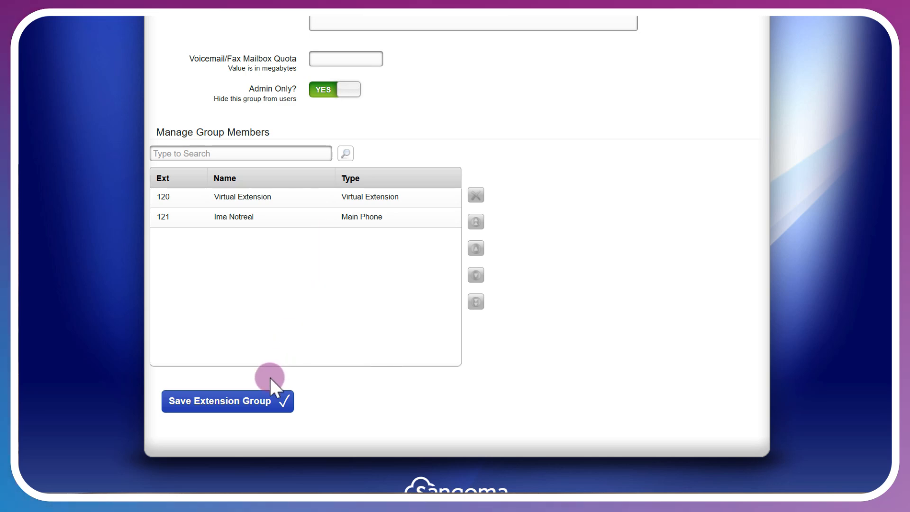
click(263, 400)
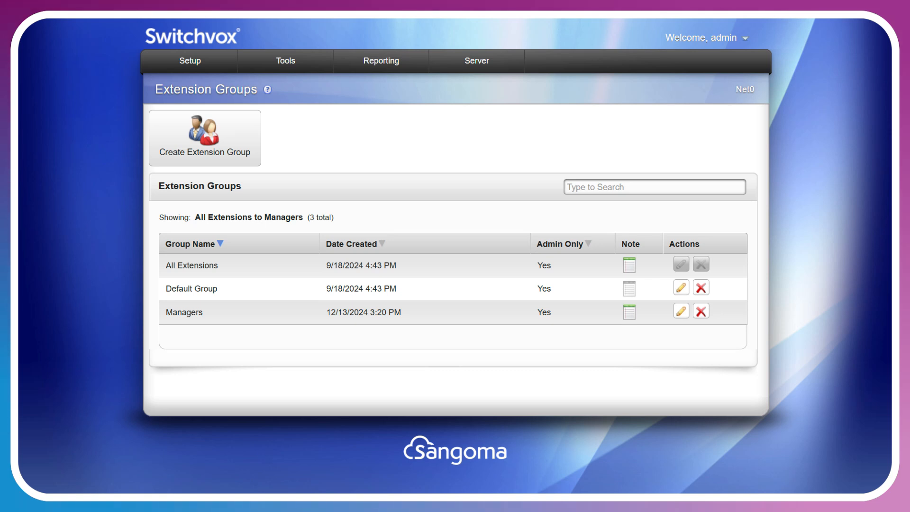
Start a new extension template named Managers with general location Montreal and emergency location Office 1.
mouse_move(206, 71)
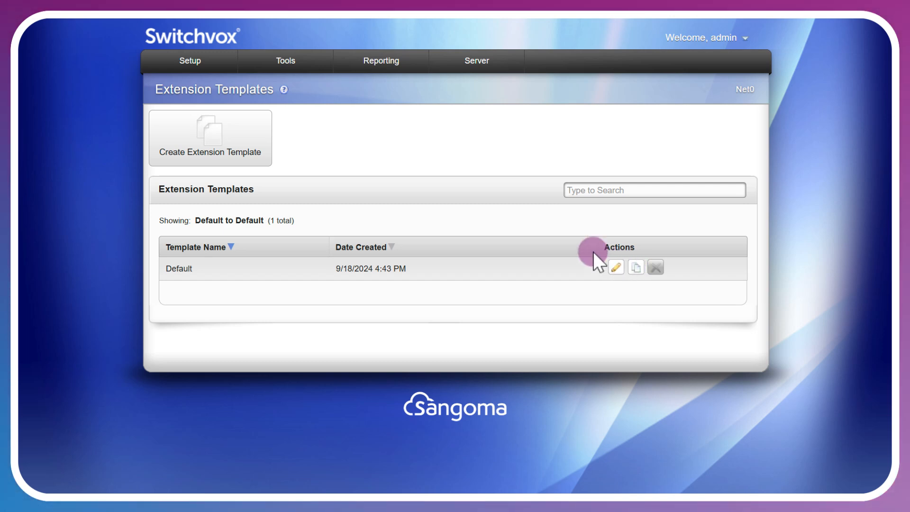
click(254, 137)
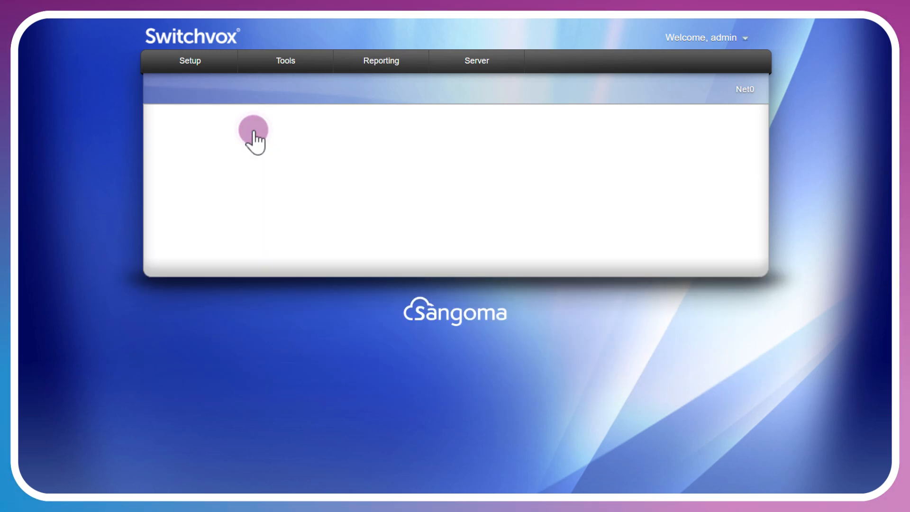
text(Manage)
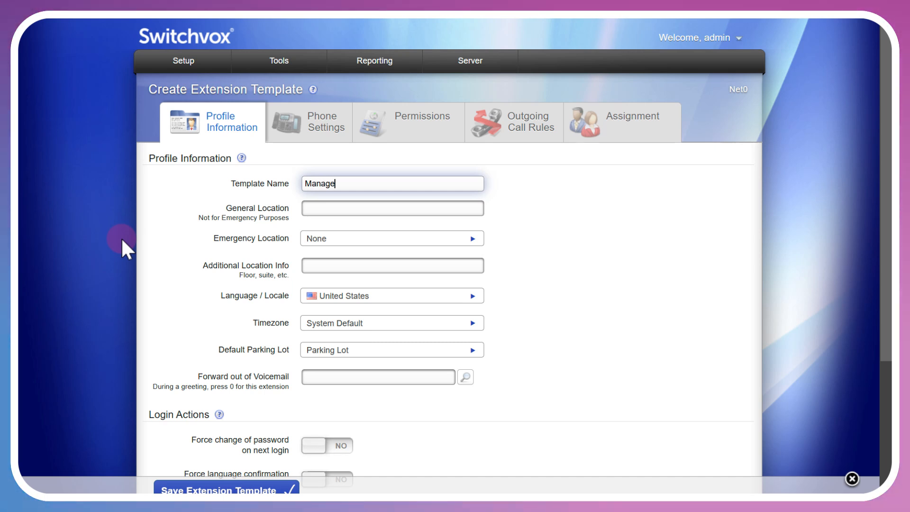
text(rs)
key(Tab)
text(Montreal)
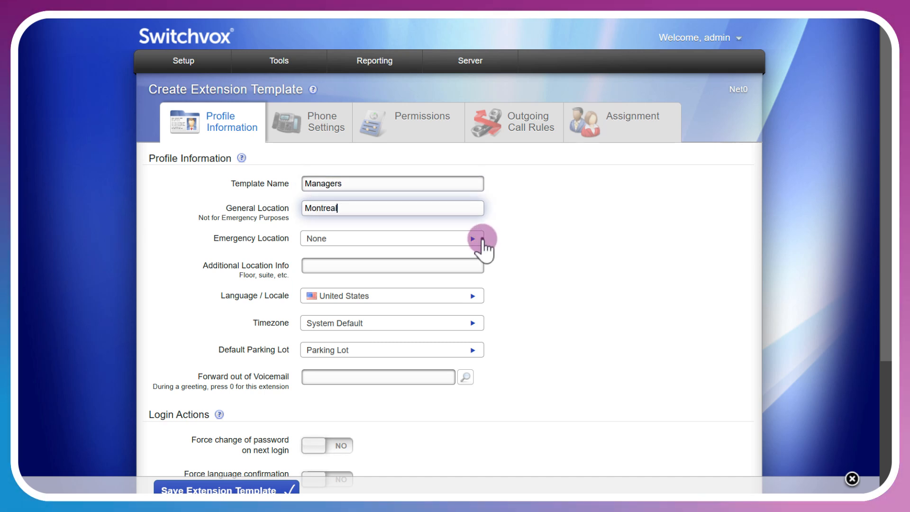
click(482, 238)
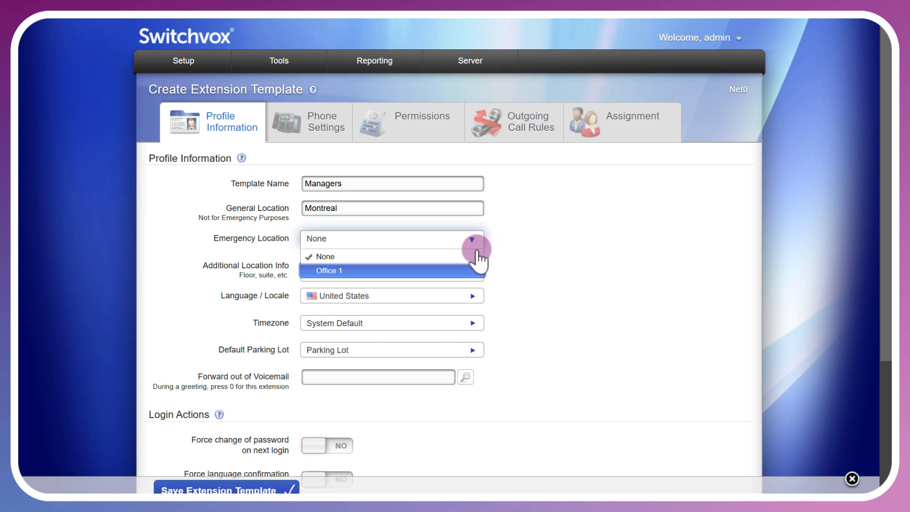
click(471, 270)
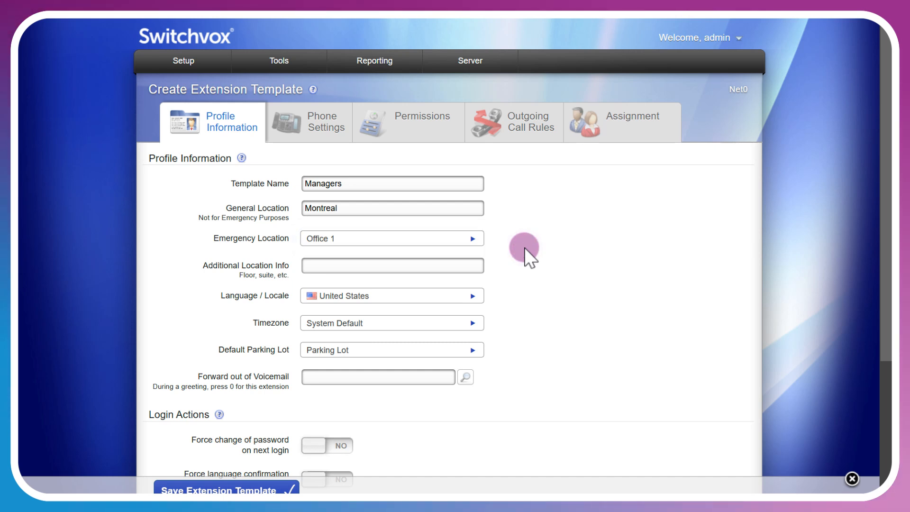
Choose Office 1 as the emergency location in the Default extension template.
mouse_move(278, 61)
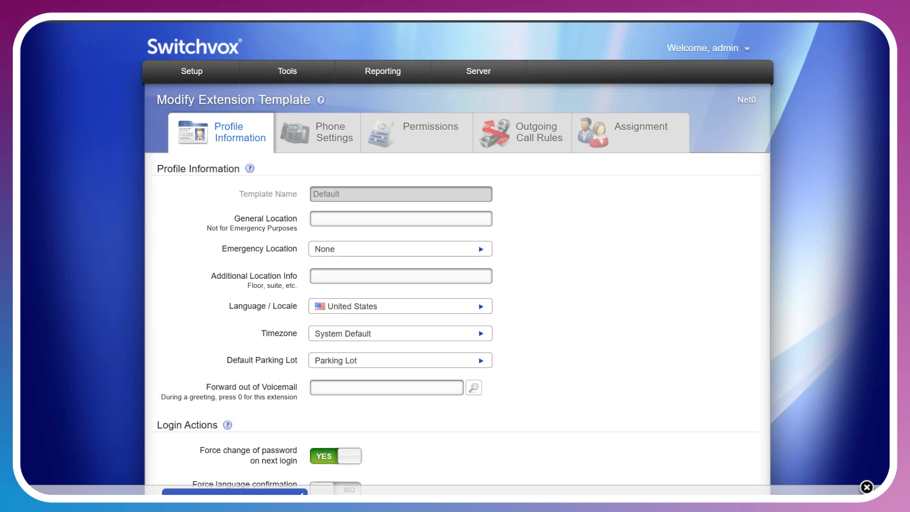
click(478, 247)
click(434, 279)
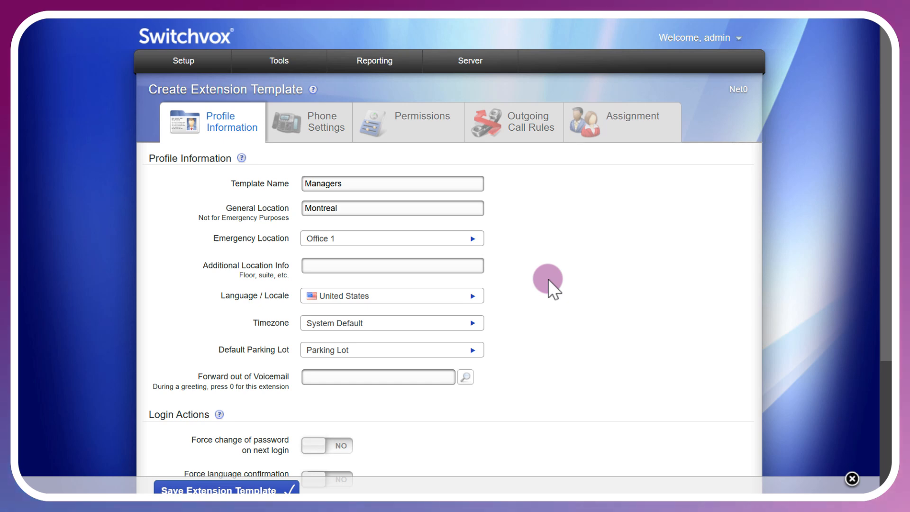
Review the extensions selectable for Forward out of Voemail in the Managers template without picking one.
scroll(548, 279, down, 3)
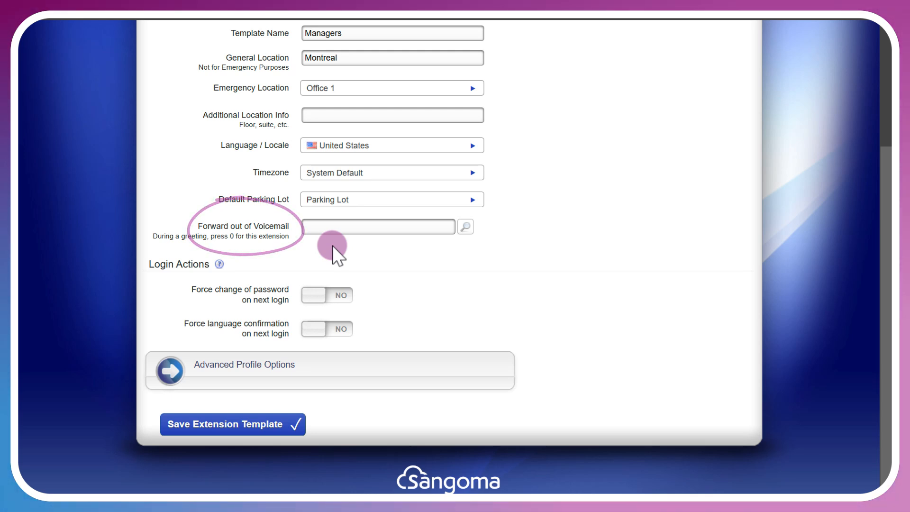
click(466, 228)
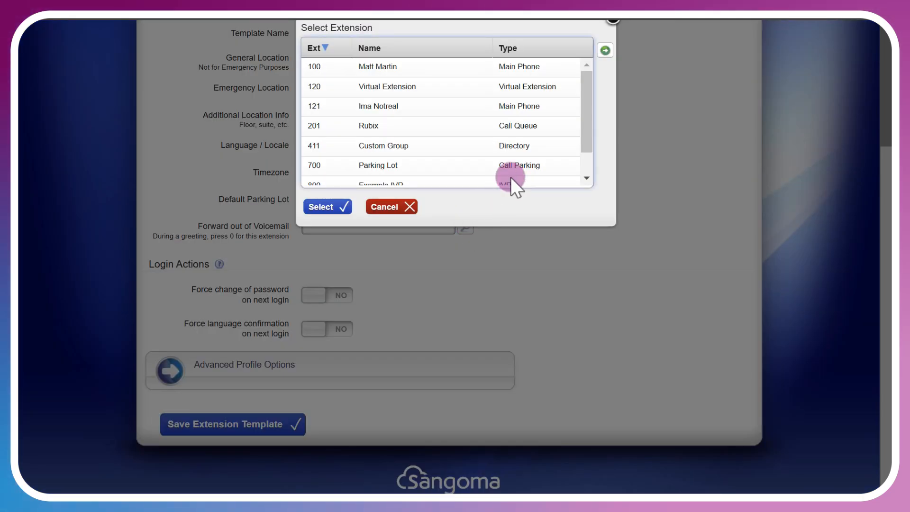
drag(588, 87, 579, 72)
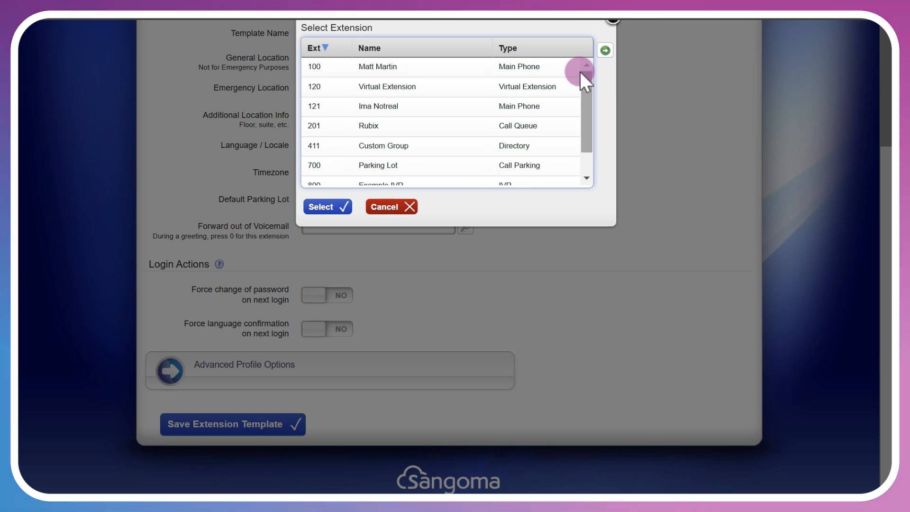
click(400, 207)
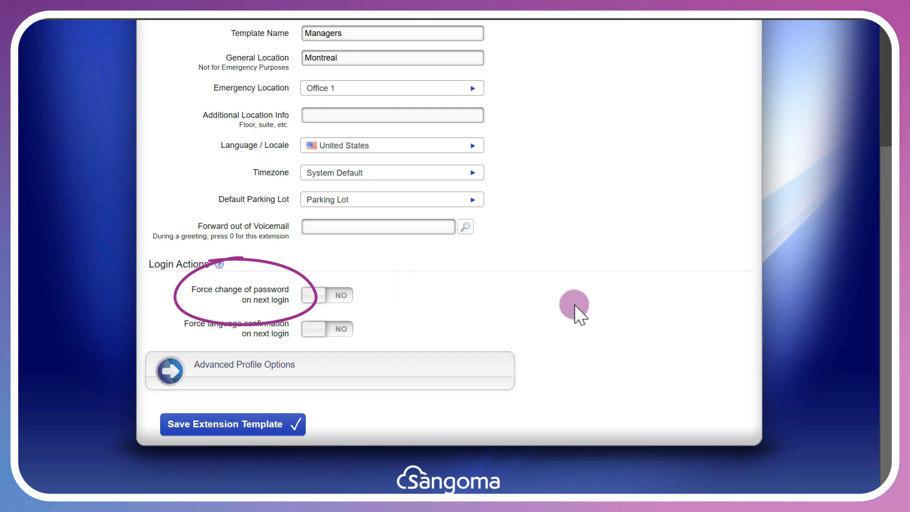
Open the Managers template's advanced profile options and set the voicemail and fax mailbox quota to 100 MB.
click(417, 374)
scroll(601, 289, down, 5)
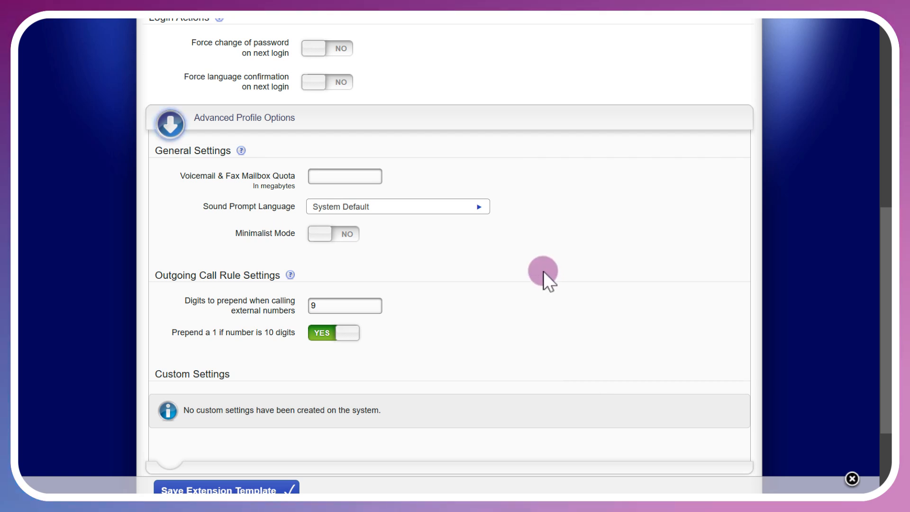
click(484, 208)
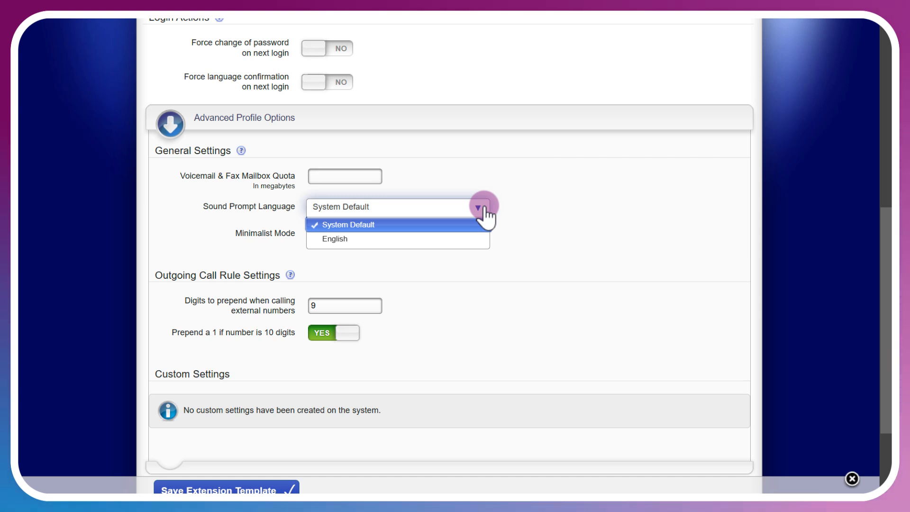
click(565, 226)
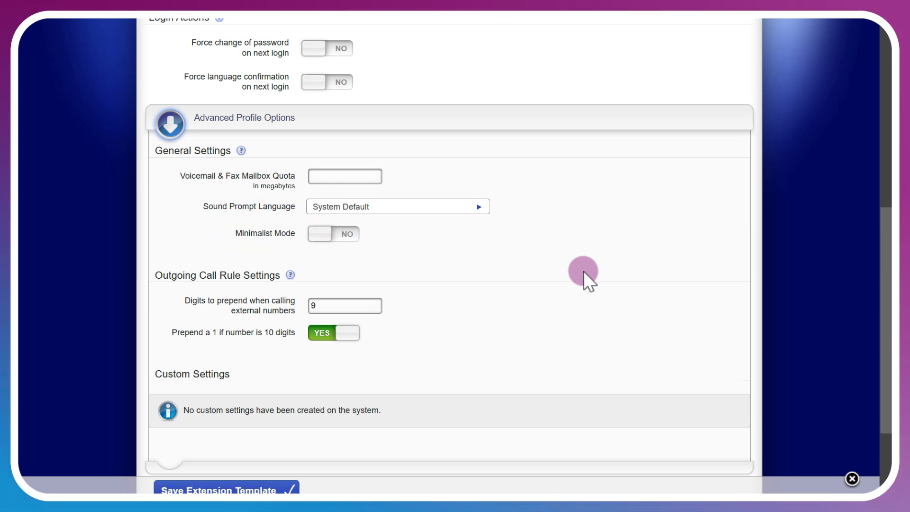
scroll(584, 271, down, 3)
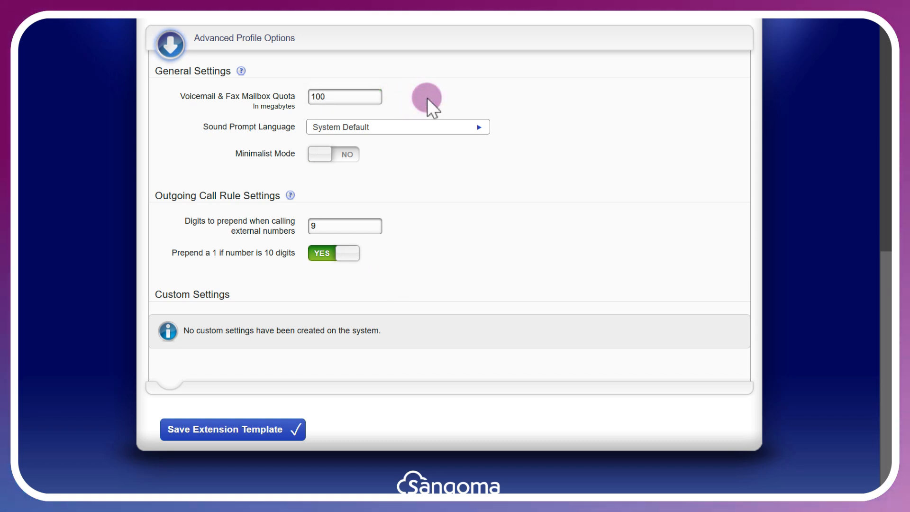
Clear the digits prepended for external numbers, turn off prepending a 1 to 10-digit numbers, and save the extension template.
double_click(343, 226)
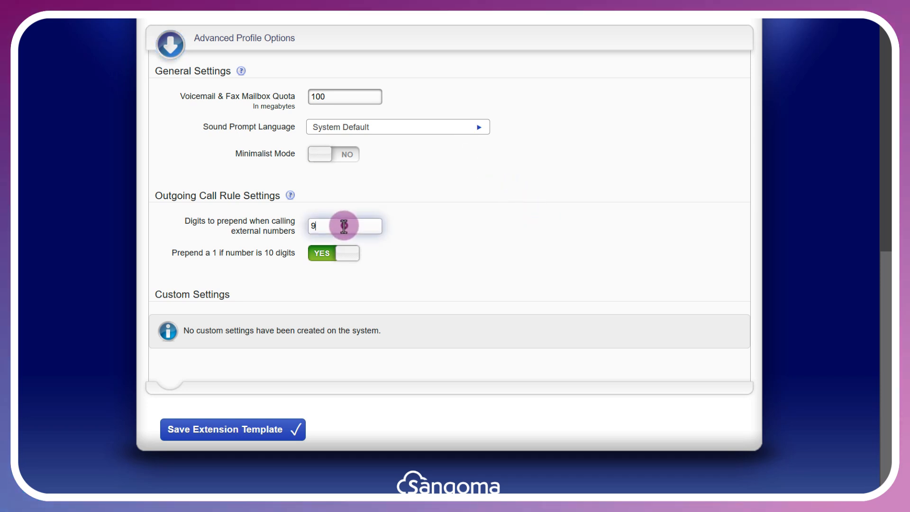
key(BackSpace)
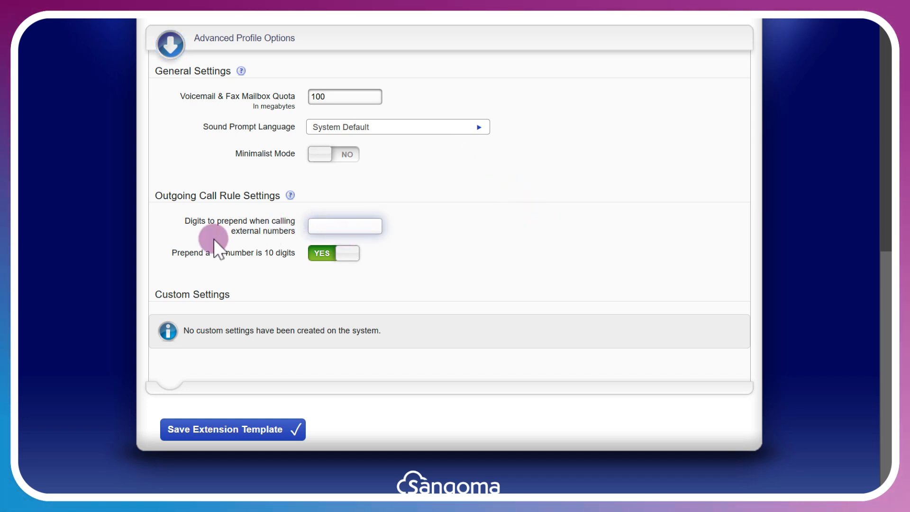
click(493, 273)
click(327, 253)
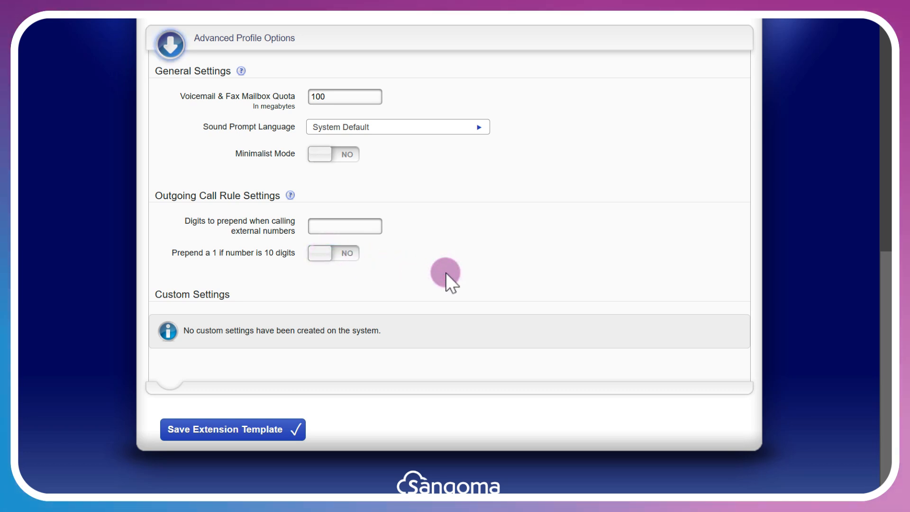
click(292, 433)
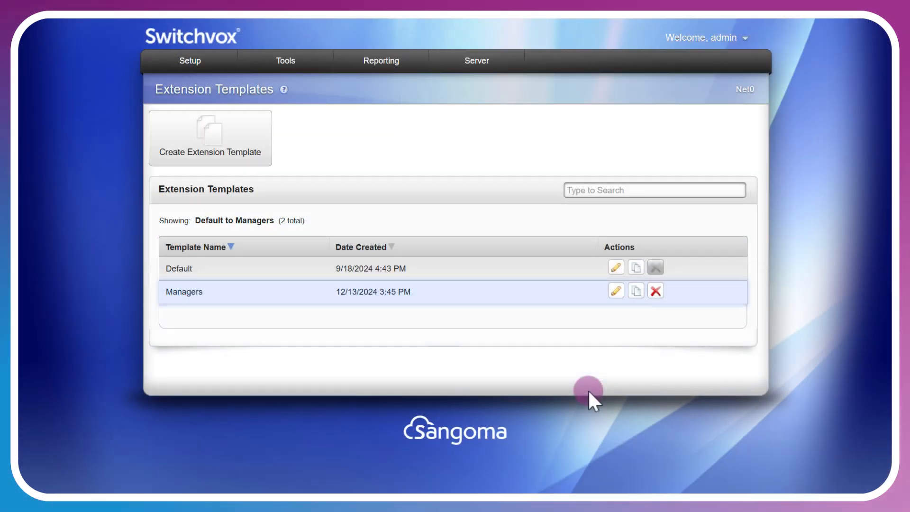
Reopen the Managers template for editing and require a numeric password for the Msgs button in its Sangoma phone settings.
click(616, 291)
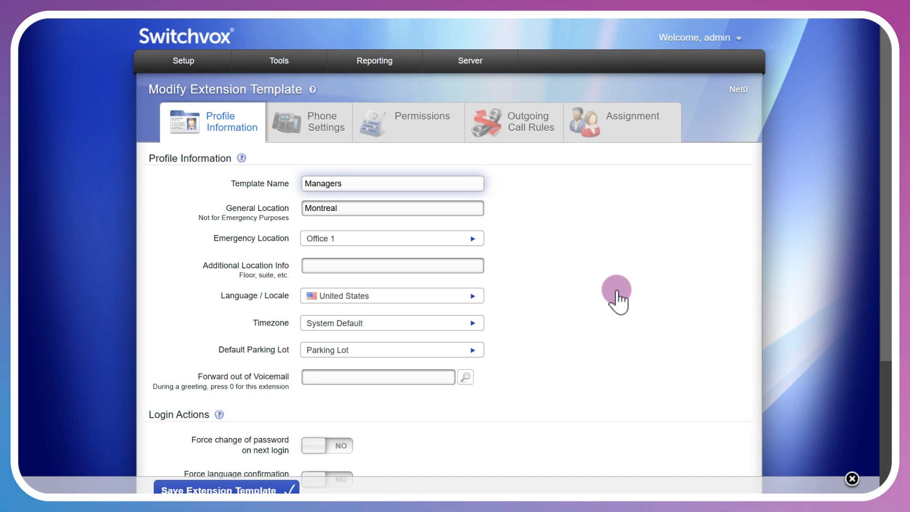
click(319, 131)
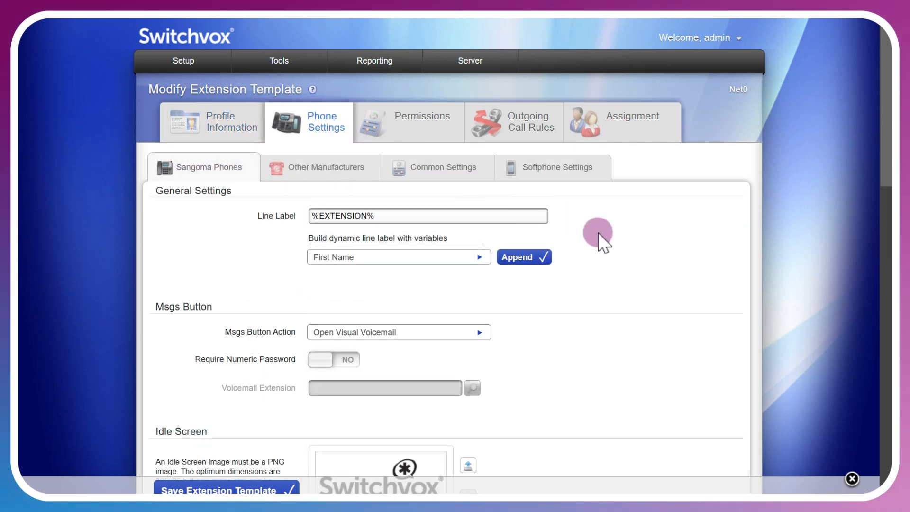
scroll(604, 252, down, 3)
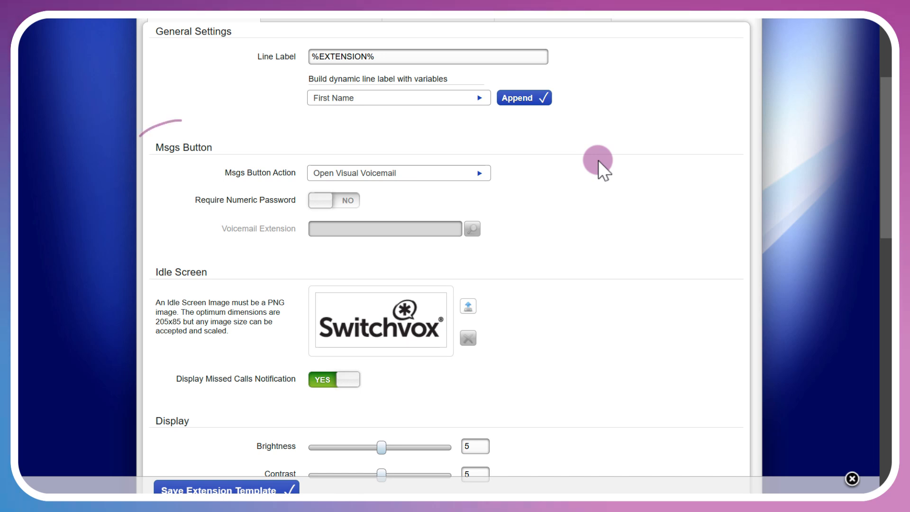
click(479, 173)
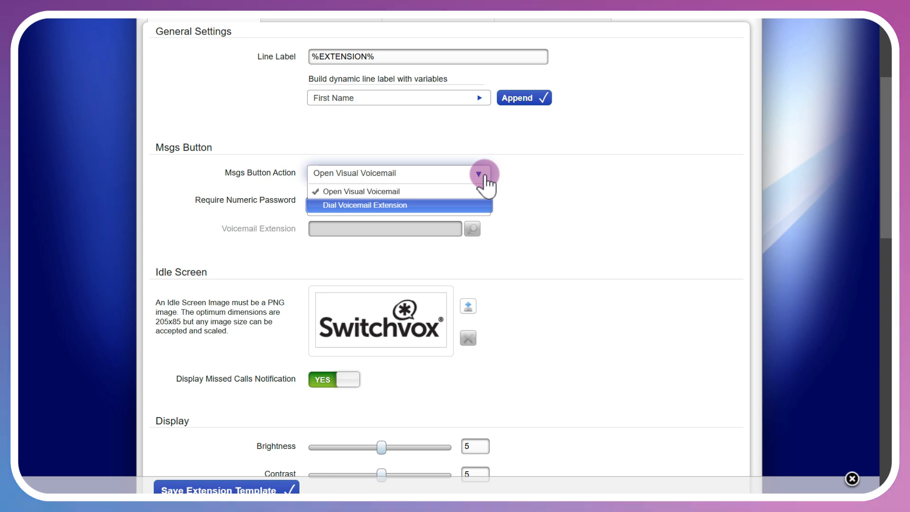
click(544, 188)
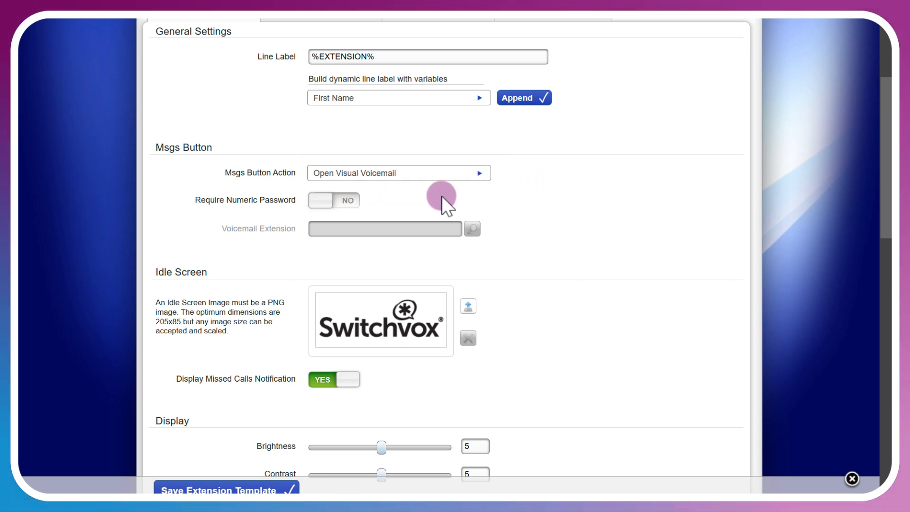
click(352, 203)
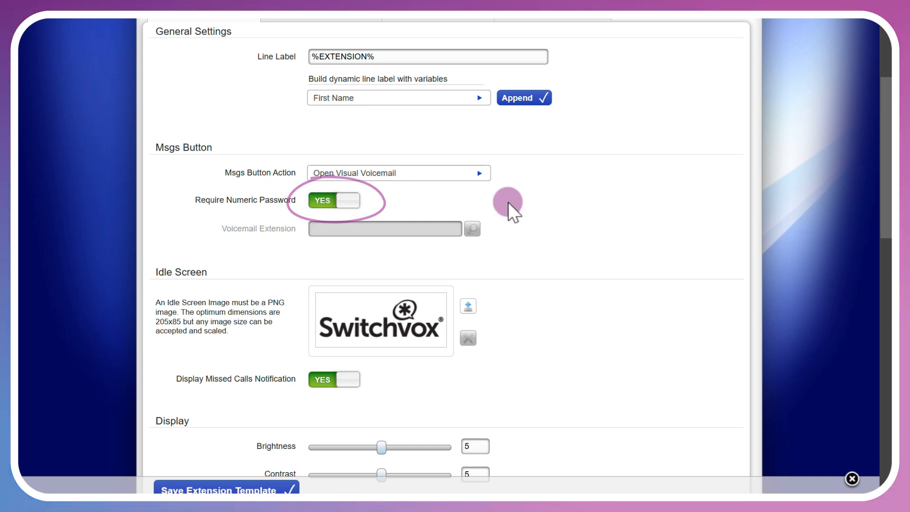
Try Dial Voicemail Extension as the Msgs button action and open the voicemail extension selection.
click(475, 175)
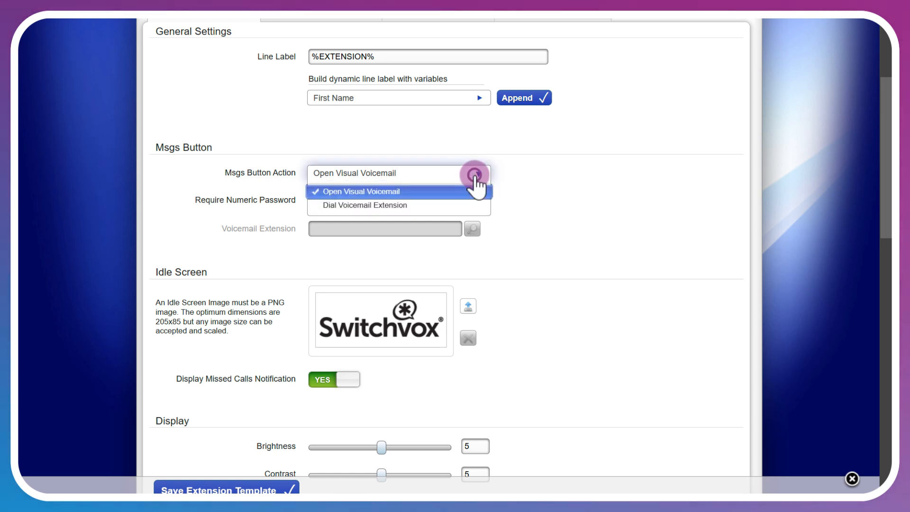
click(451, 206)
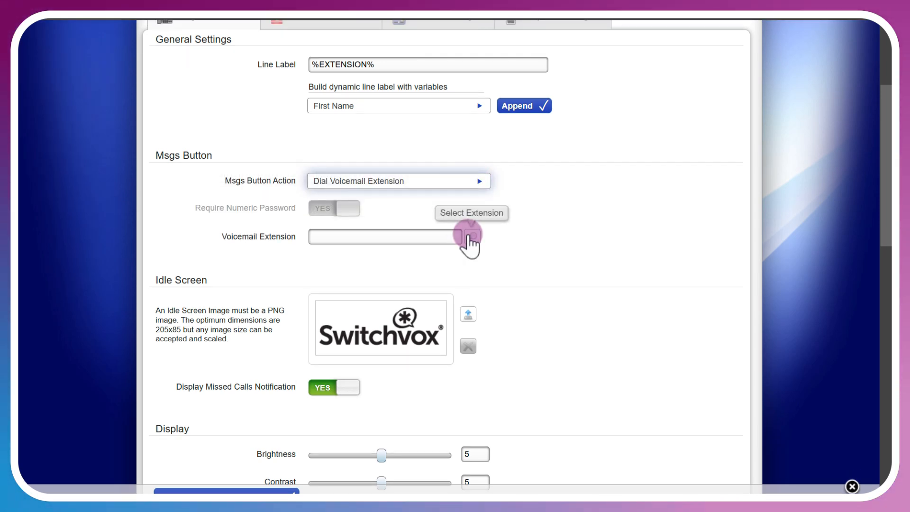
click(472, 237)
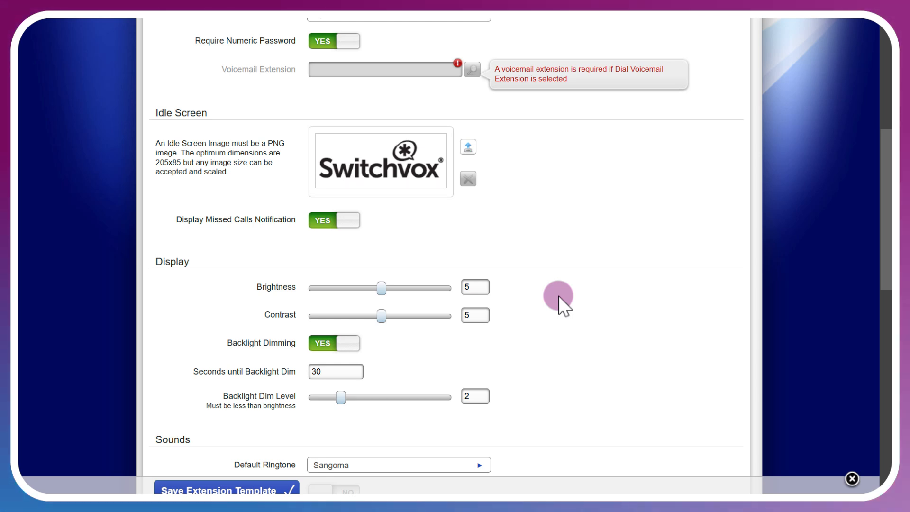
Review the display, sound, contact and call answering settings for Sangoma phones, including the available directed pickup ringtones.
scroll(559, 297, down, 2)
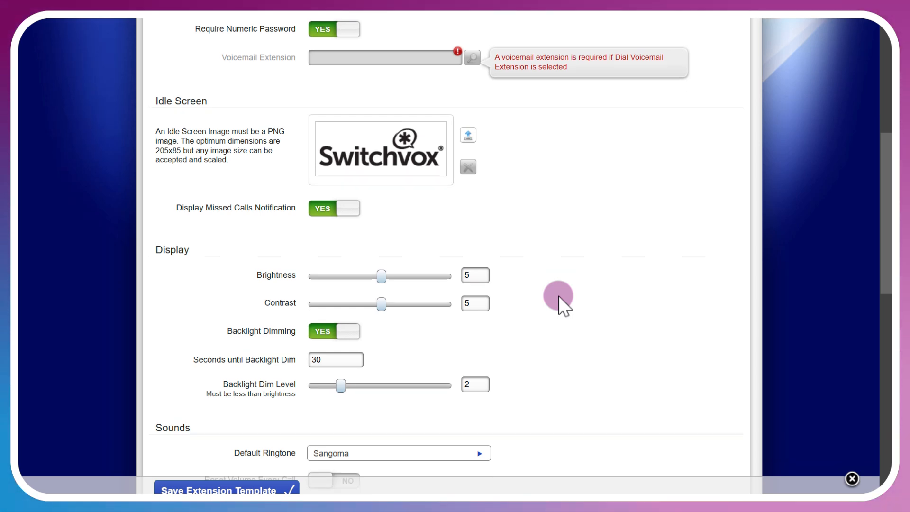
scroll(559, 295, down, 4)
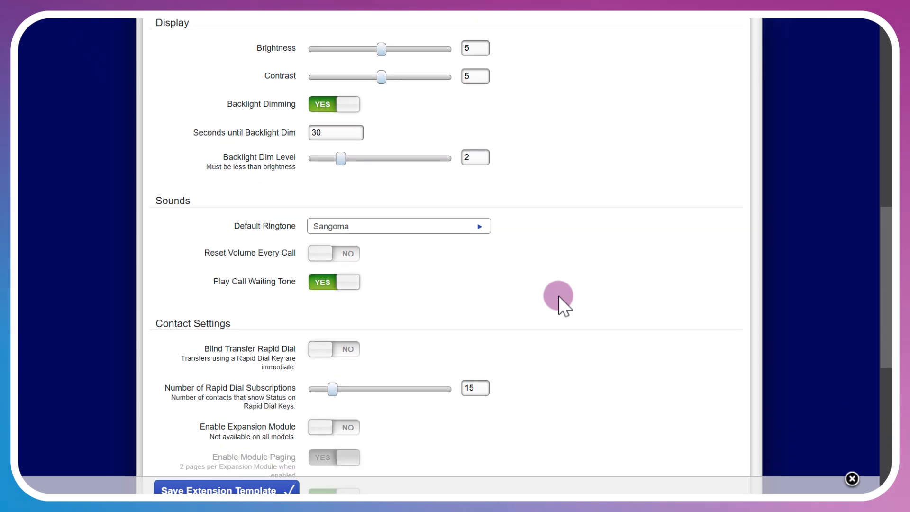
scroll(558, 295, down, 6)
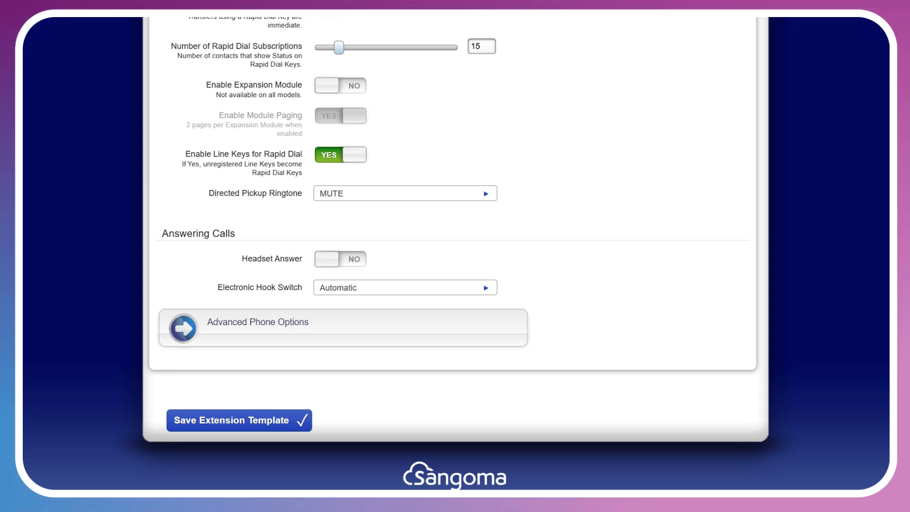
click(487, 194)
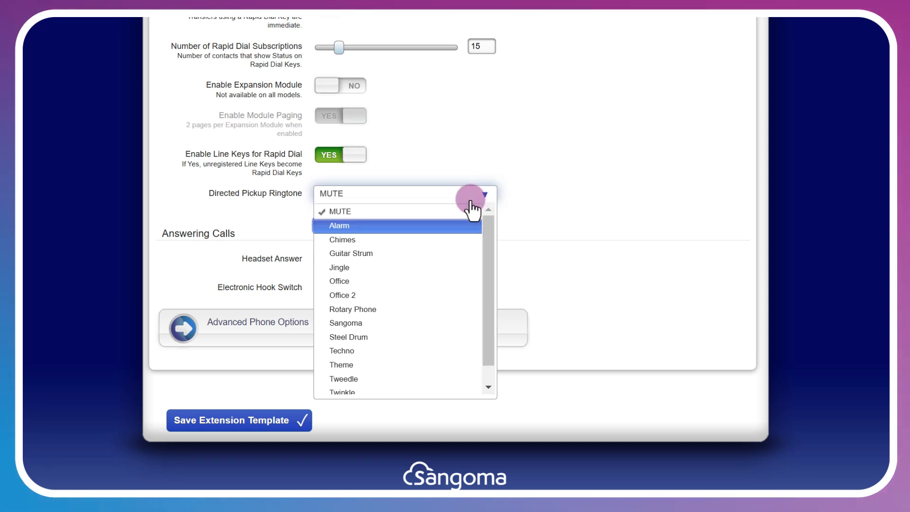
scroll(435, 298, down, 1)
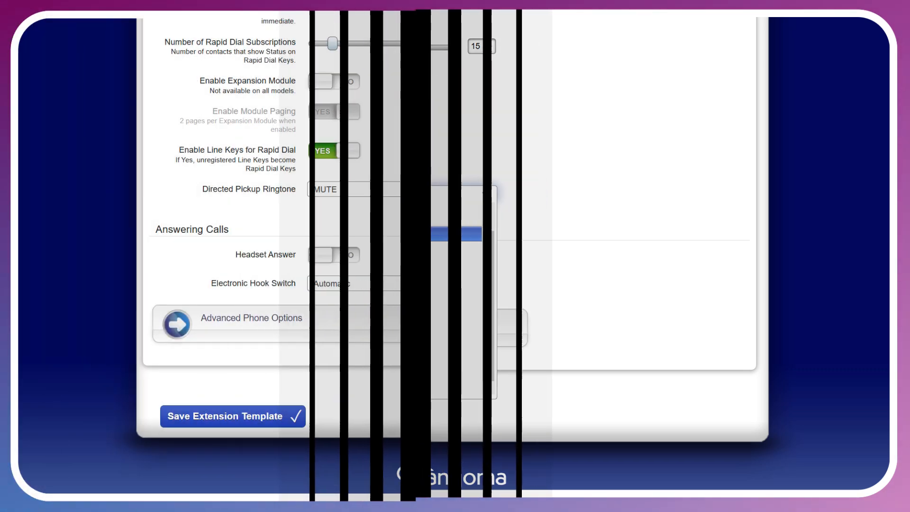
Open the advanced phone options, check the Accept Calls from choices, and set the SIP transport to TLS/SRTP.
click(451, 318)
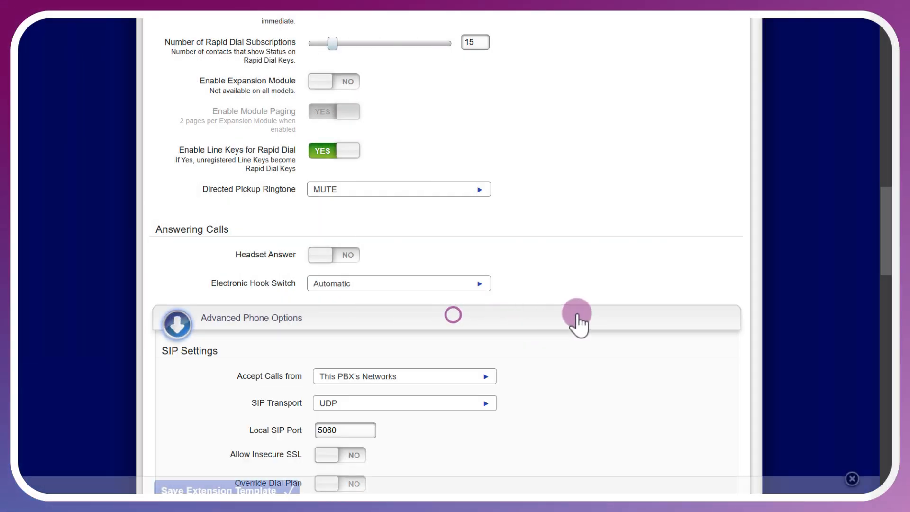
scroll(655, 322, down, 3)
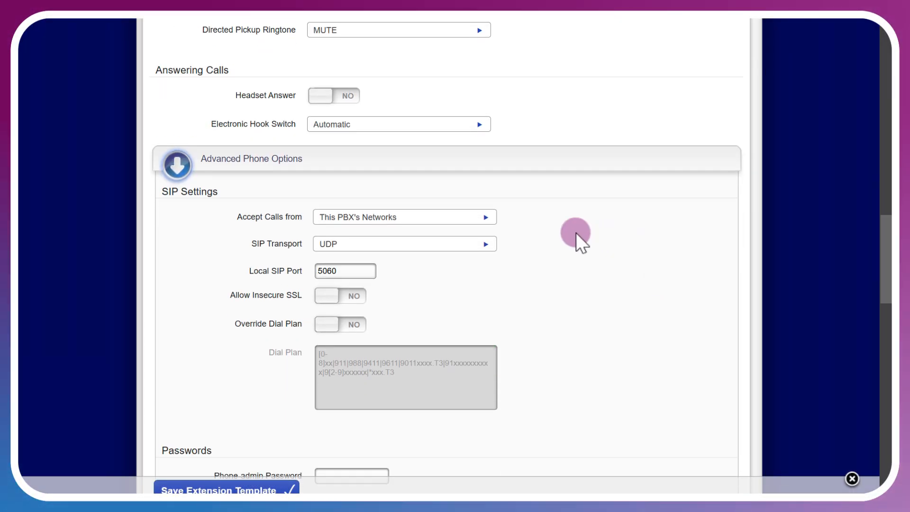
click(485, 218)
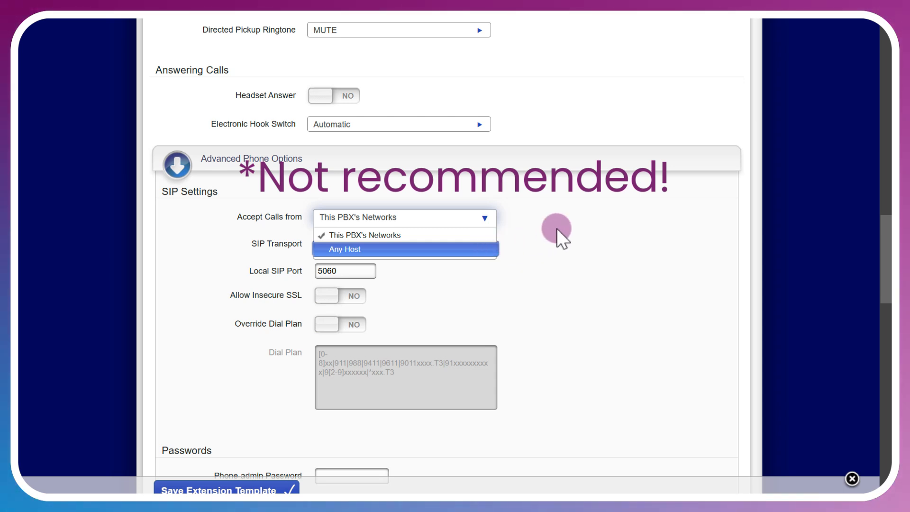
click(557, 228)
click(484, 243)
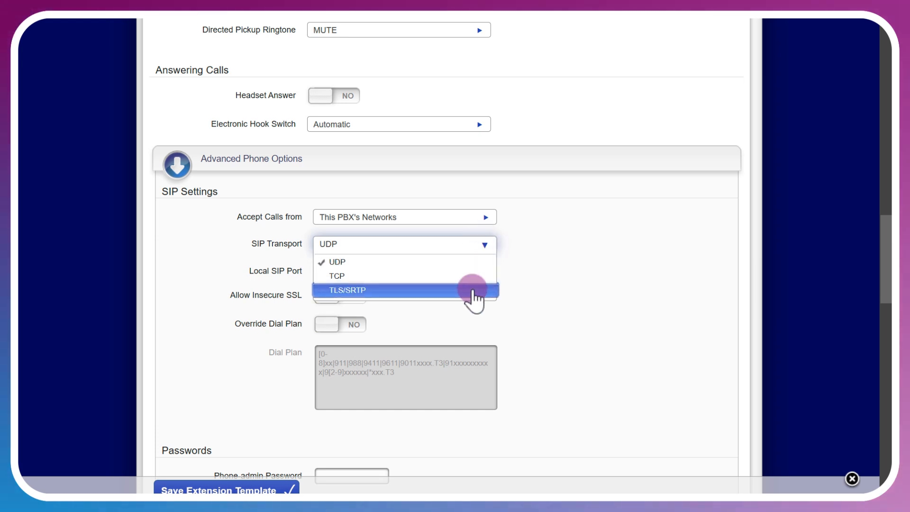
click(472, 289)
Set the local SIP port to 5061 and allow insecure SSL in the SIP settings.
scroll(473, 289, down, 3)
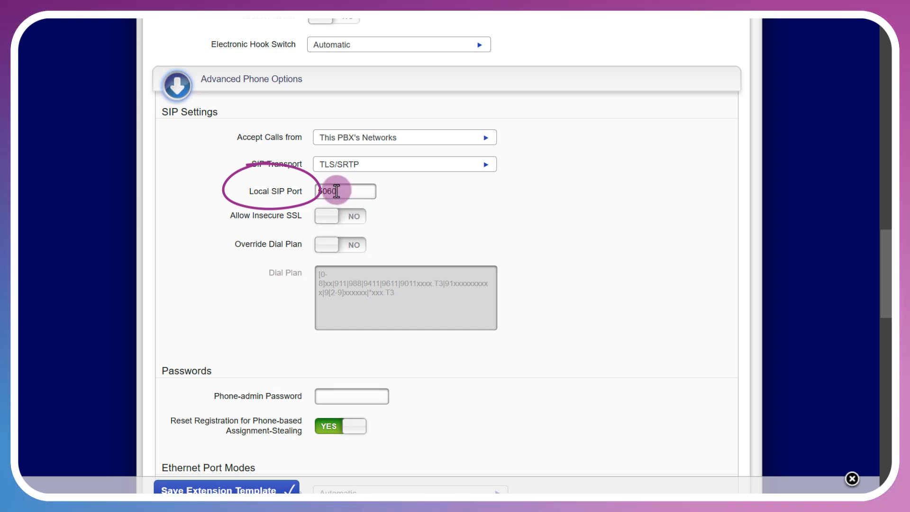
drag(331, 191, 347, 193)
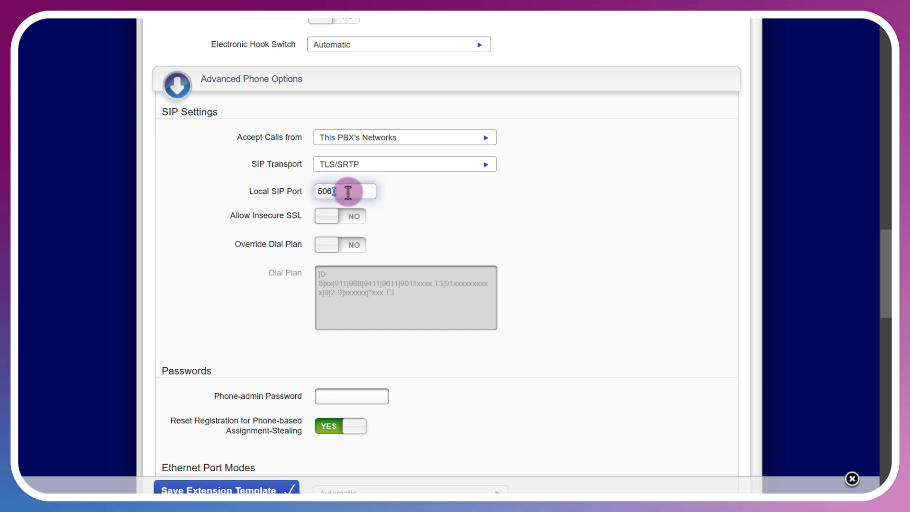
text(1)
click(437, 188)
scroll(565, 156, down, 2)
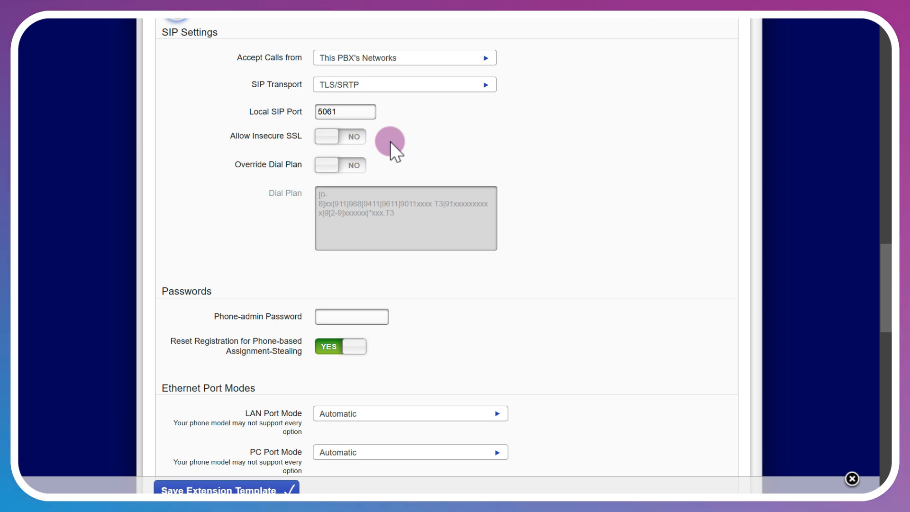
click(353, 137)
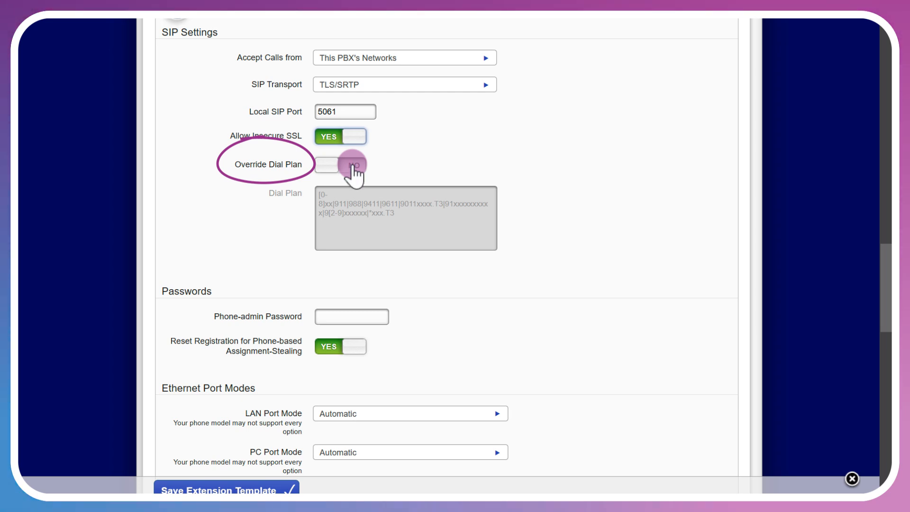
Examine the phone password, Ethernet port mode, PC port VLAN and codec settings, including the selectable LAN port modes.
scroll(497, 283, down, 3)
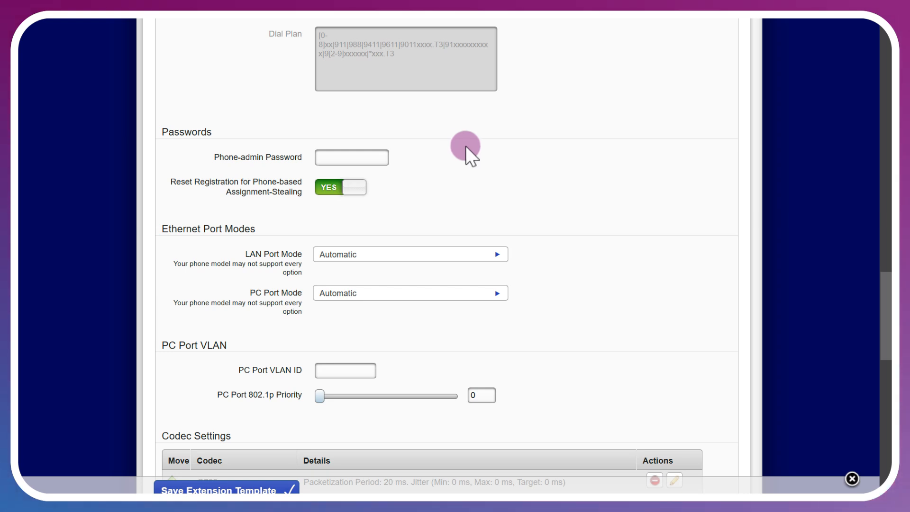
scroll(465, 146, down, 3)
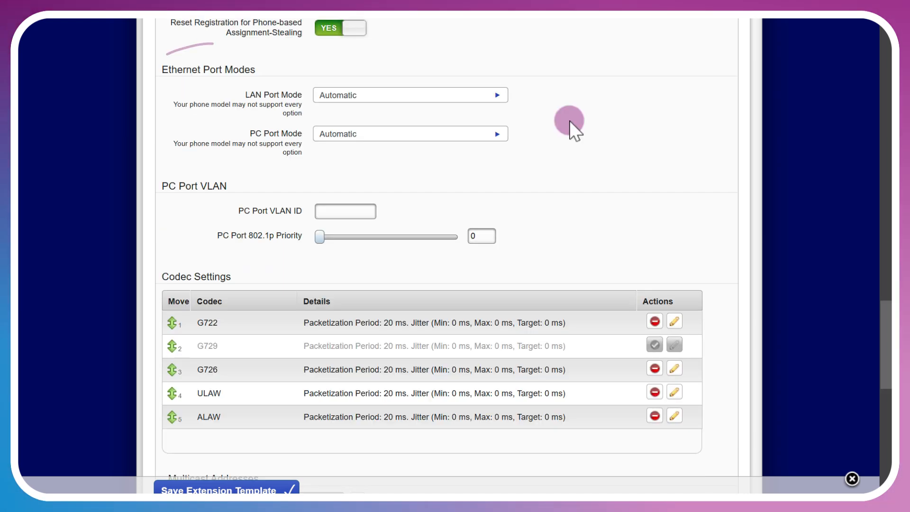
click(499, 94)
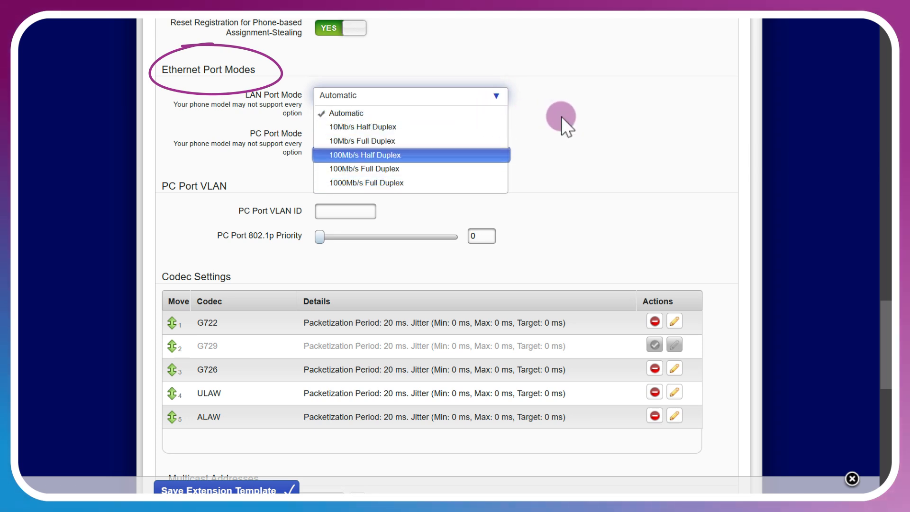
scroll(561, 116, down, 2)
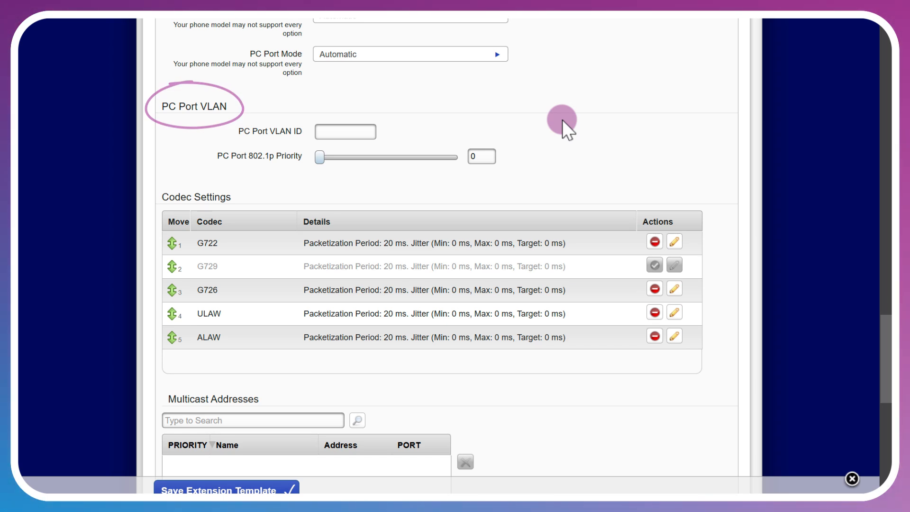
scroll(563, 120, down, 2)
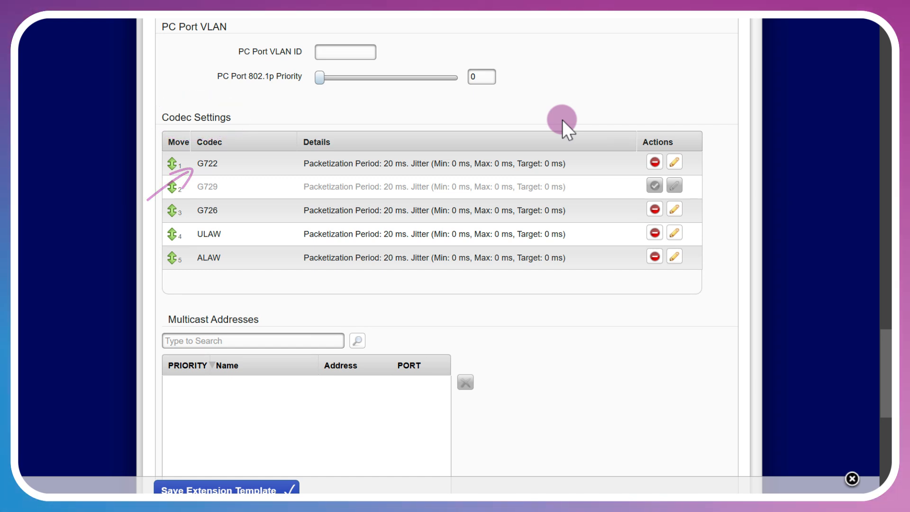
Look up the multicast addresses available for Sangoma phones without adding one to the template.
scroll(544, 206, down, 3)
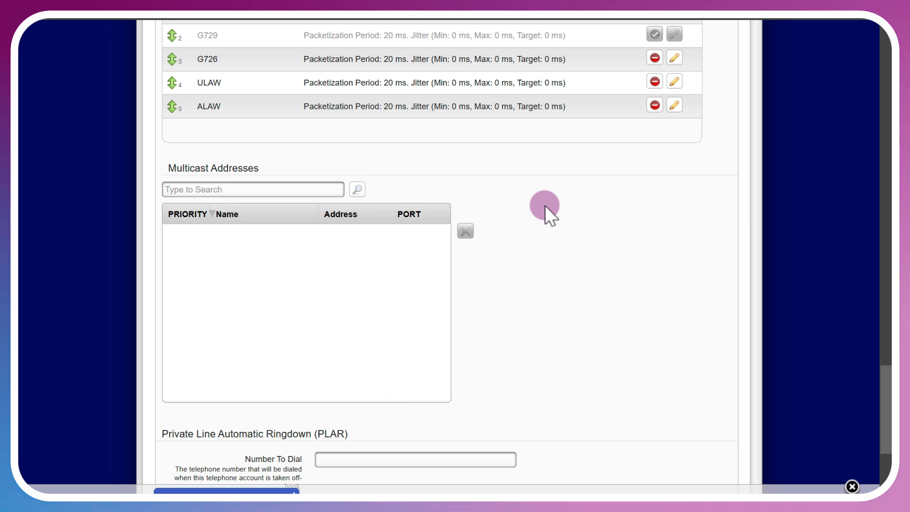
click(356, 189)
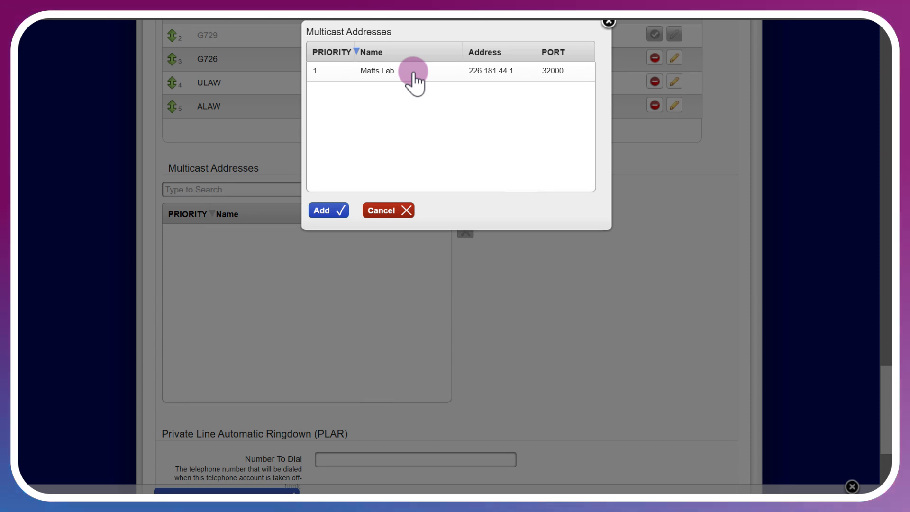
click(379, 211)
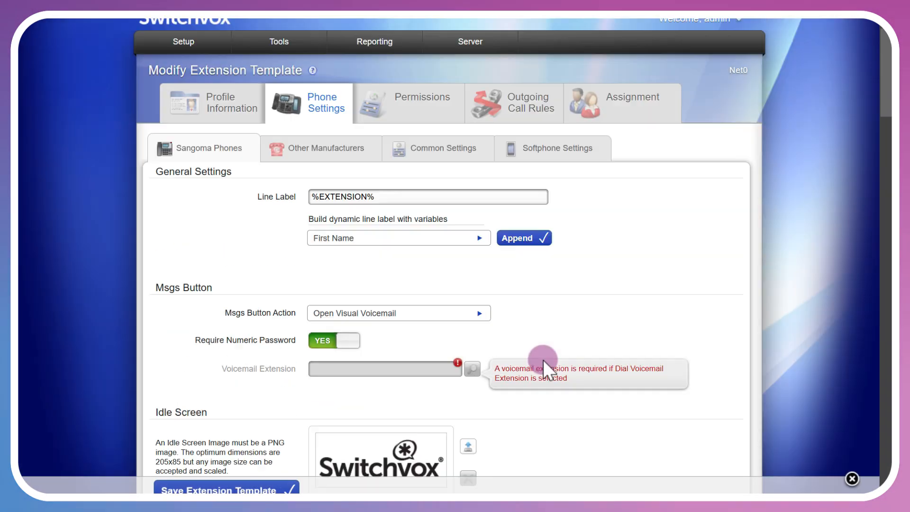
Review the other manufacturers' phone settings with their advanced codec options, and the common settings including the rapid dial list assignment.
scroll(543, 360, up, 1)
click(331, 167)
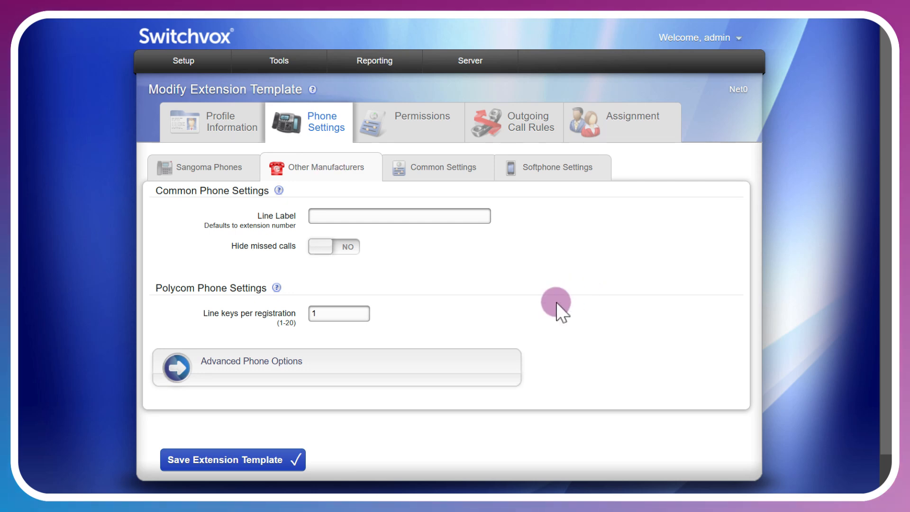
click(439, 372)
scroll(586, 308, down, 5)
scroll(590, 308, down, 2)
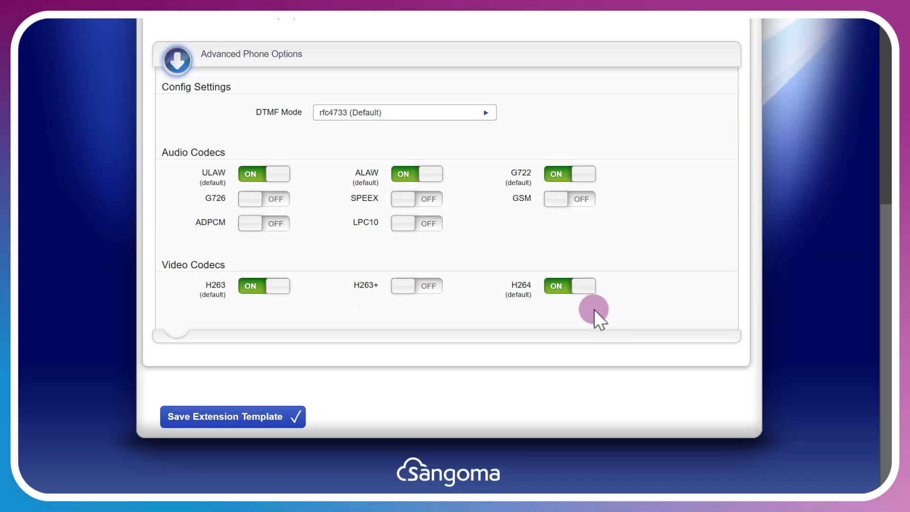
scroll(594, 309, up, 6)
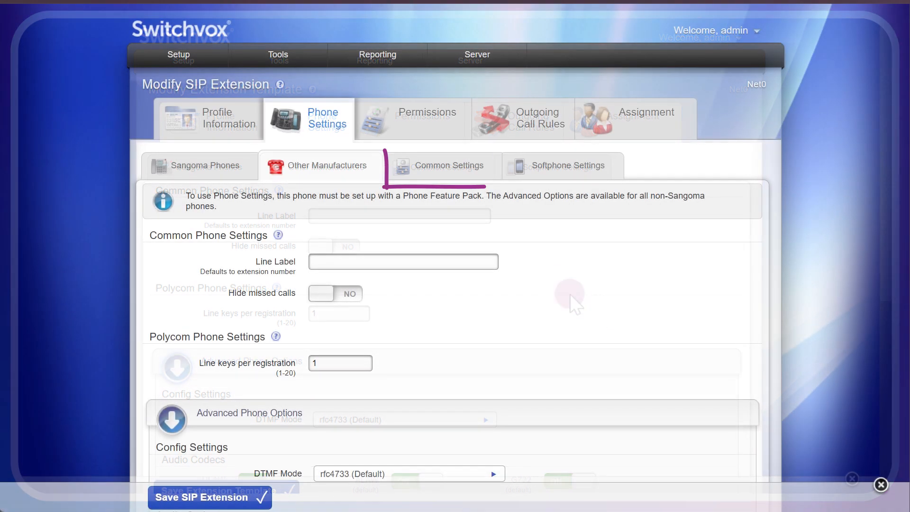
click(467, 179)
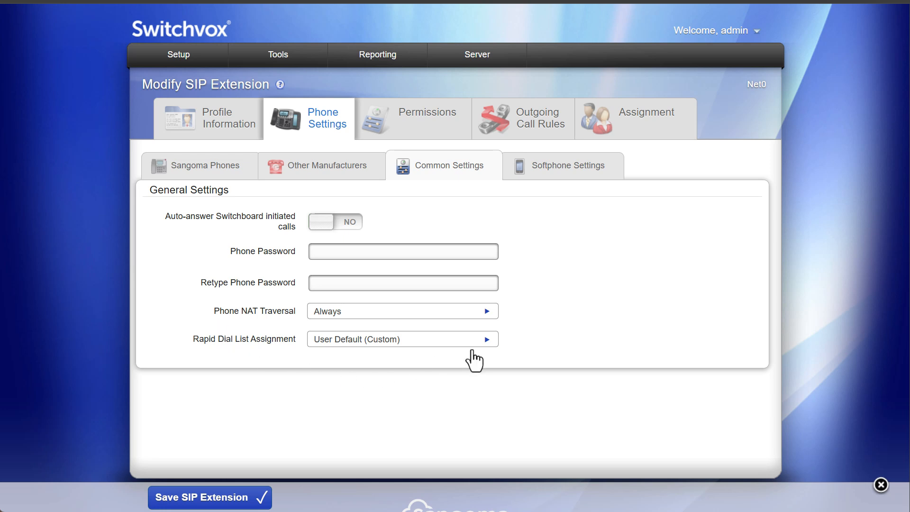
click(487, 342)
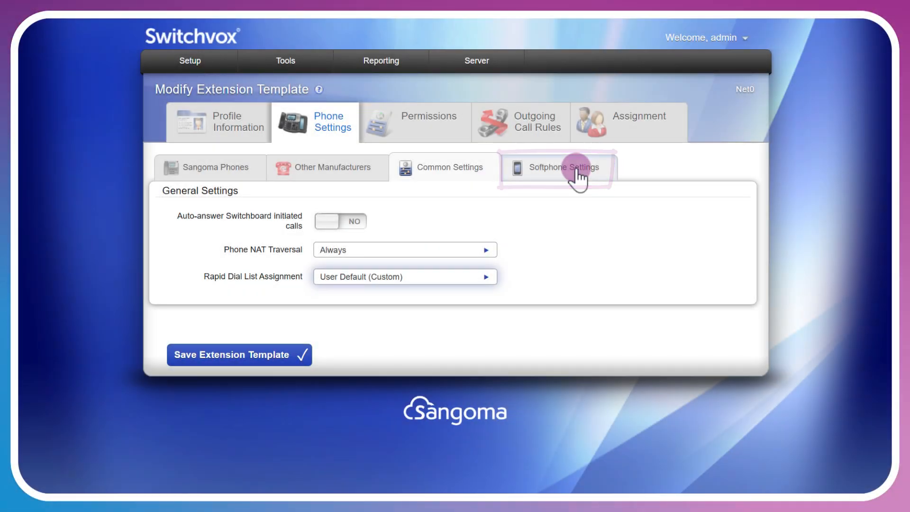
In the softphone settings, set the desktop emergency location to Office 1 and the mobile SIP transport to TLS/SRTP.
click(575, 170)
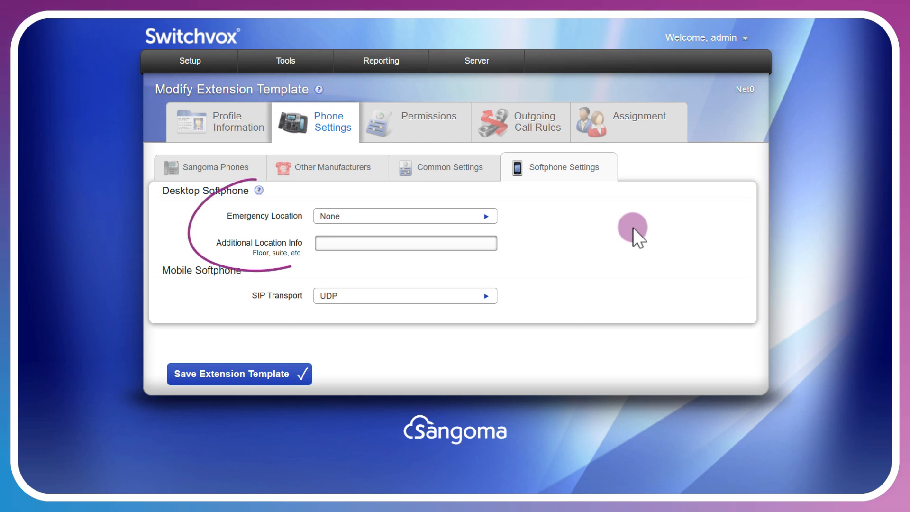
click(488, 218)
click(423, 247)
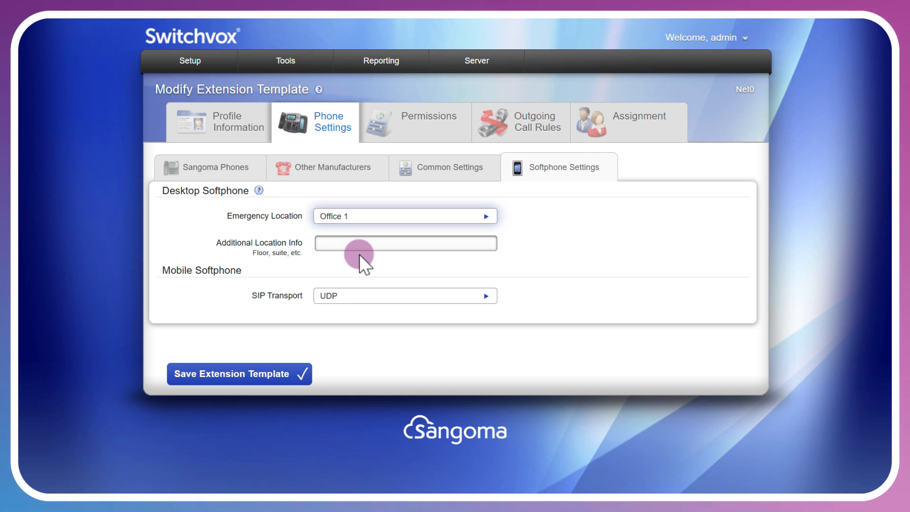
click(485, 297)
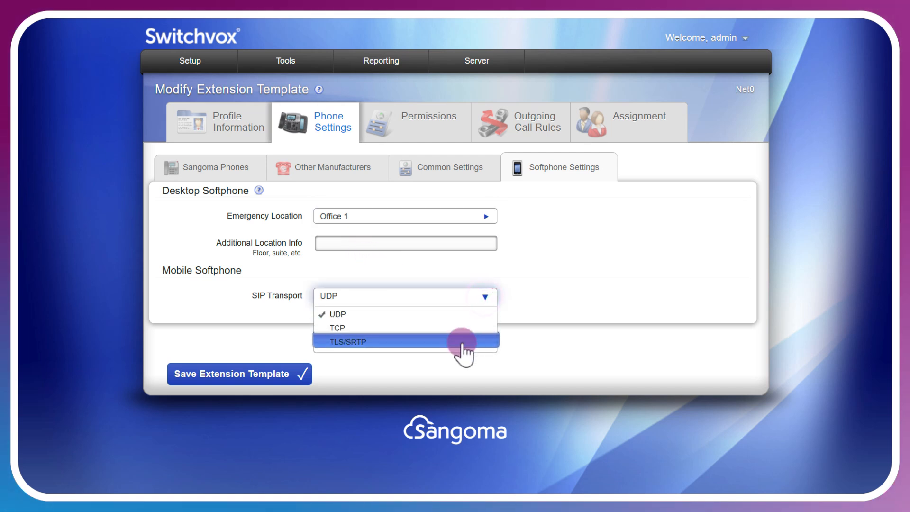
click(463, 342)
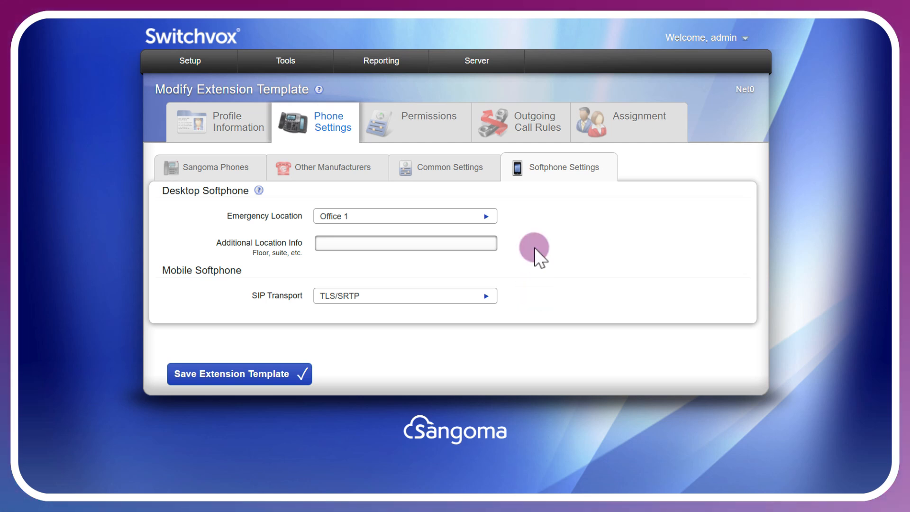
Turn off the Password permission under Change Profile Information, and look over the custom and Sangoma phone settings permissions.
click(444, 136)
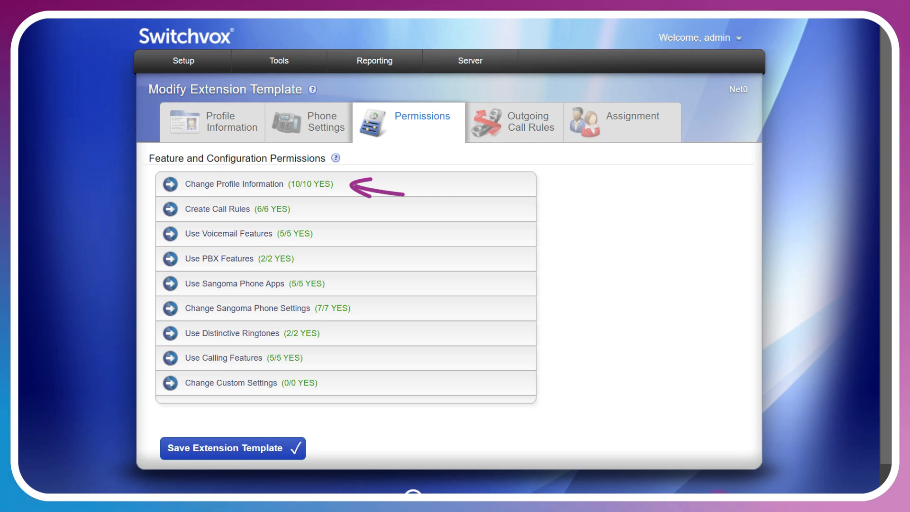
click(373, 186)
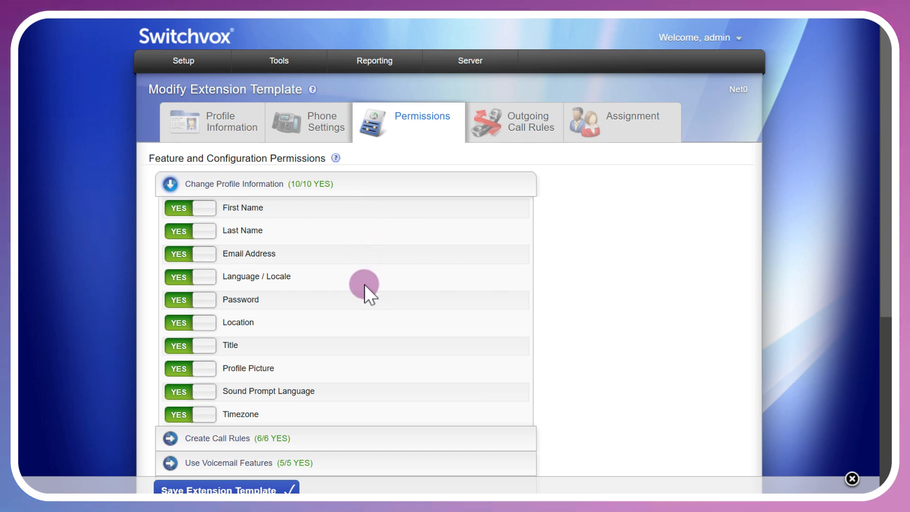
click(204, 300)
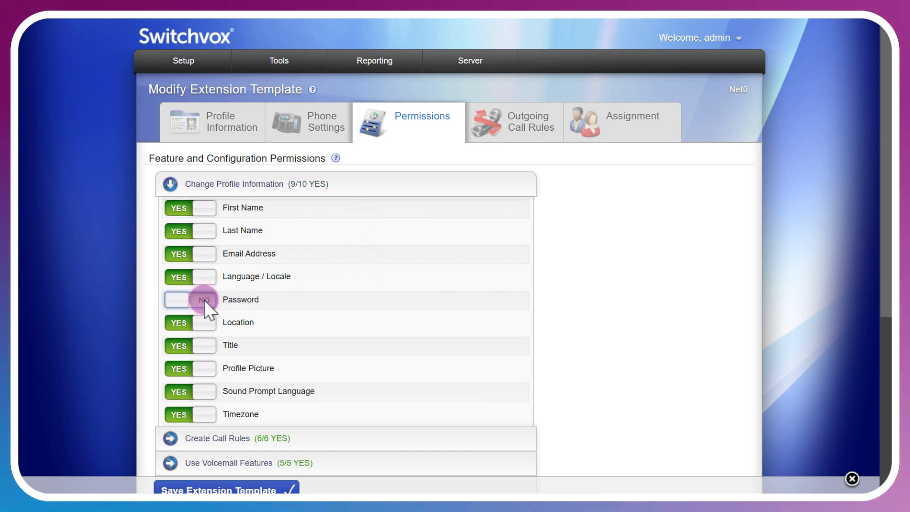
click(343, 176)
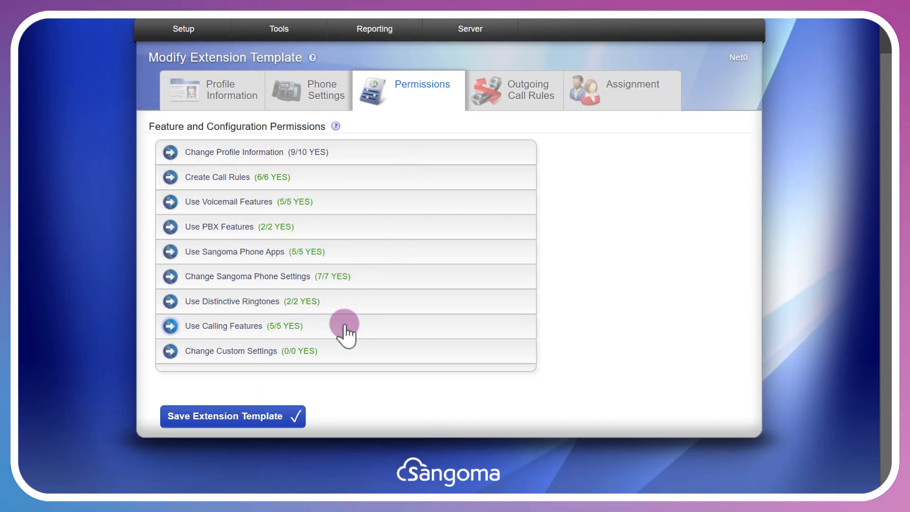
click(334, 349)
click(385, 277)
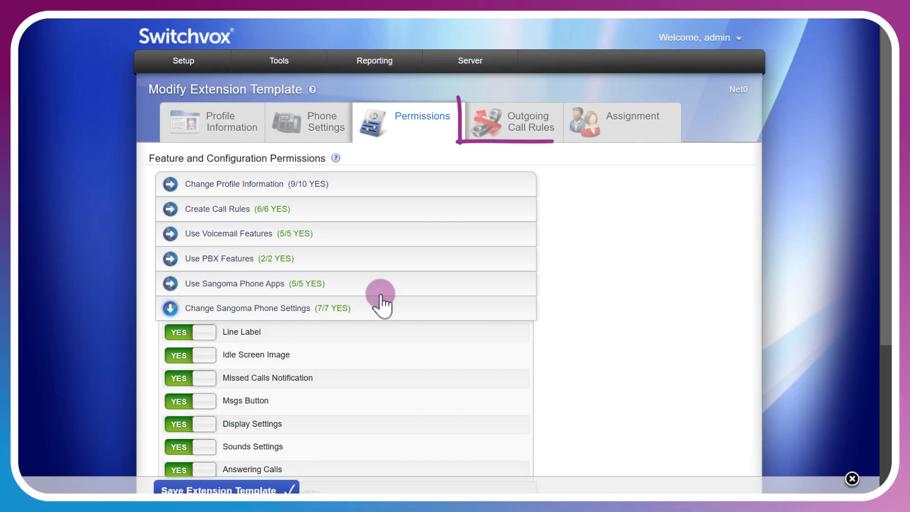
Look through the available outgoing call rules and add 1-900 Numbers to the template as a denied rule.
click(544, 126)
click(343, 179)
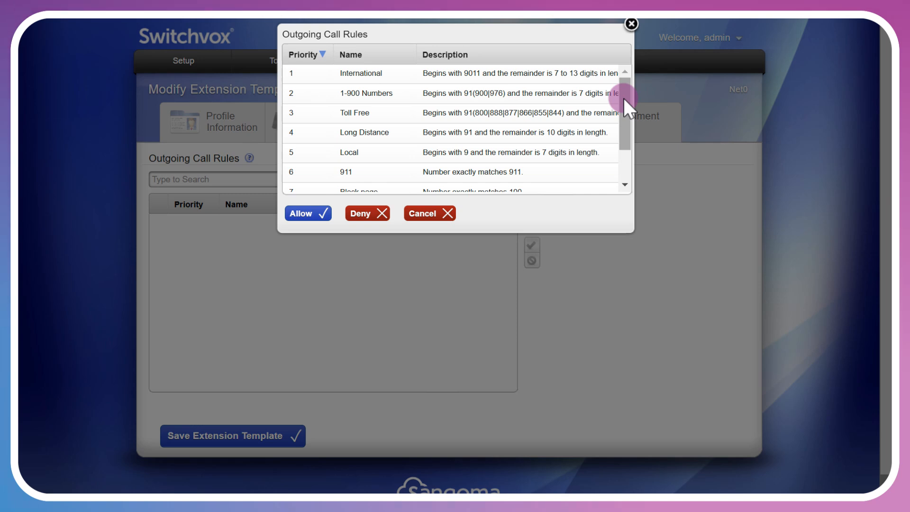
drag(624, 99, 626, 137)
scroll(376, 106, up, 2)
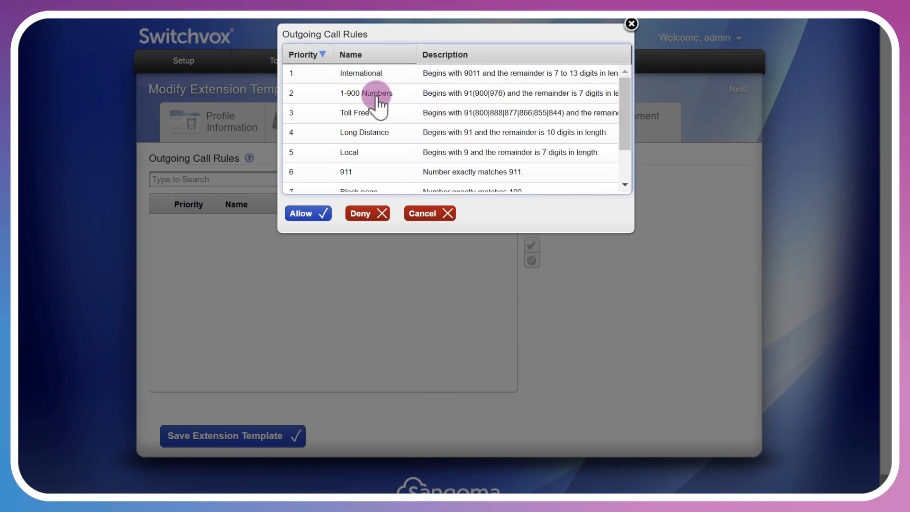
click(373, 97)
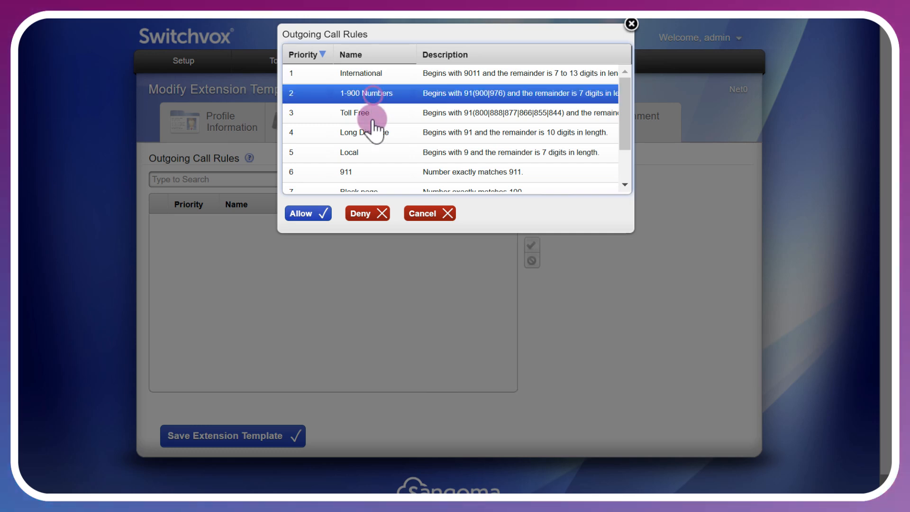
click(372, 214)
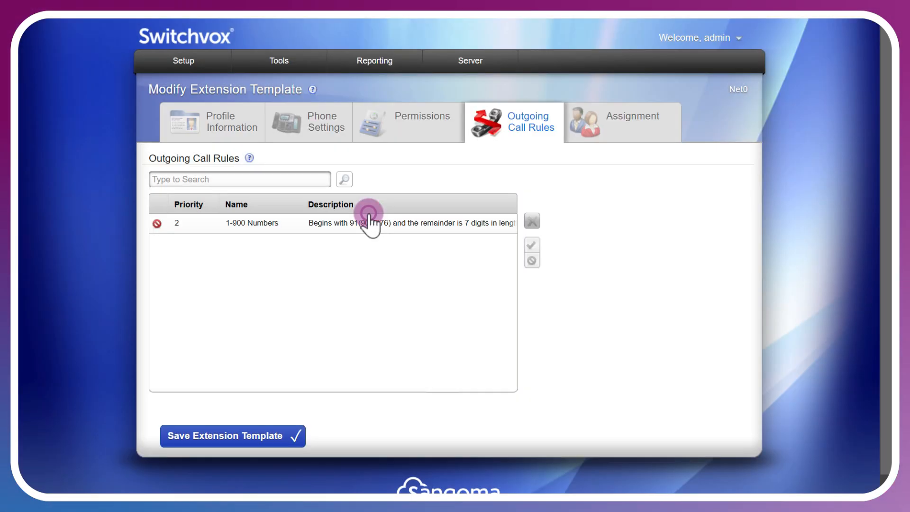
Add the Toll Free, Long Distance, Local and 911 outgoing call rules to the template as allowed.
click(342, 179)
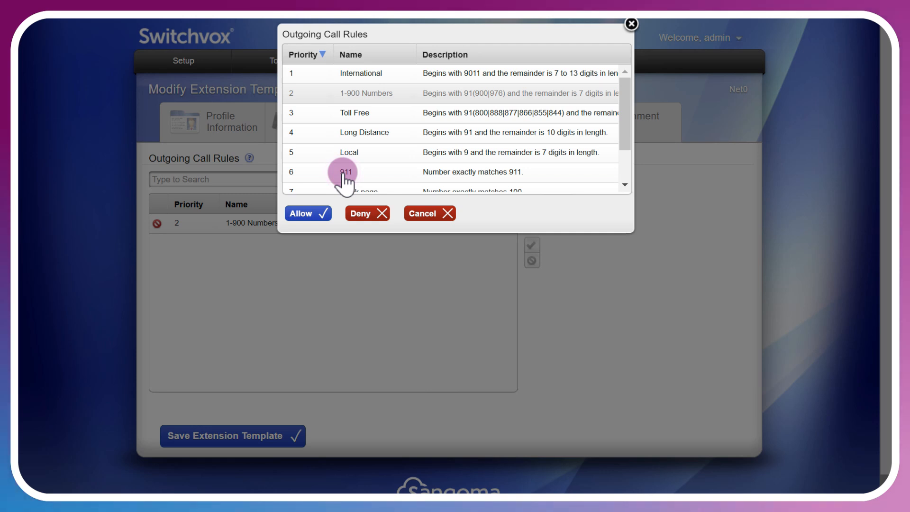
click(383, 114)
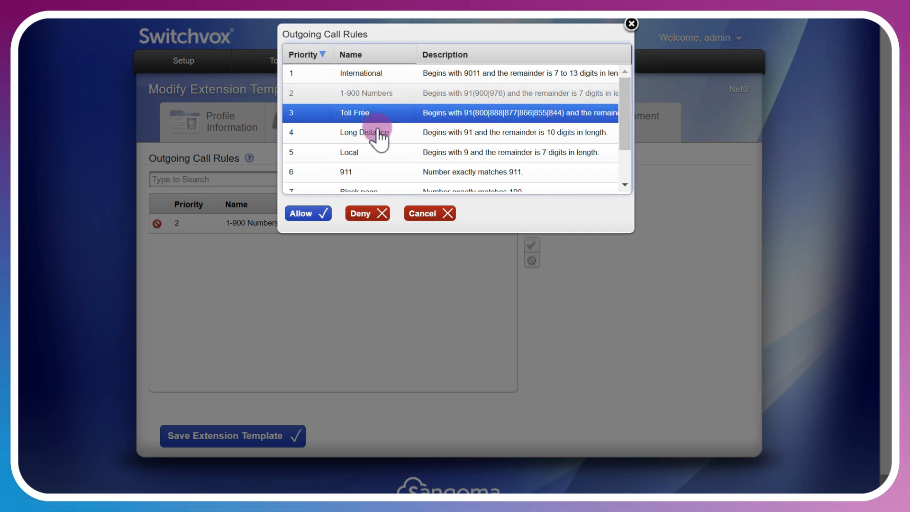
shift+click(366, 132)
shift+click(366, 149)
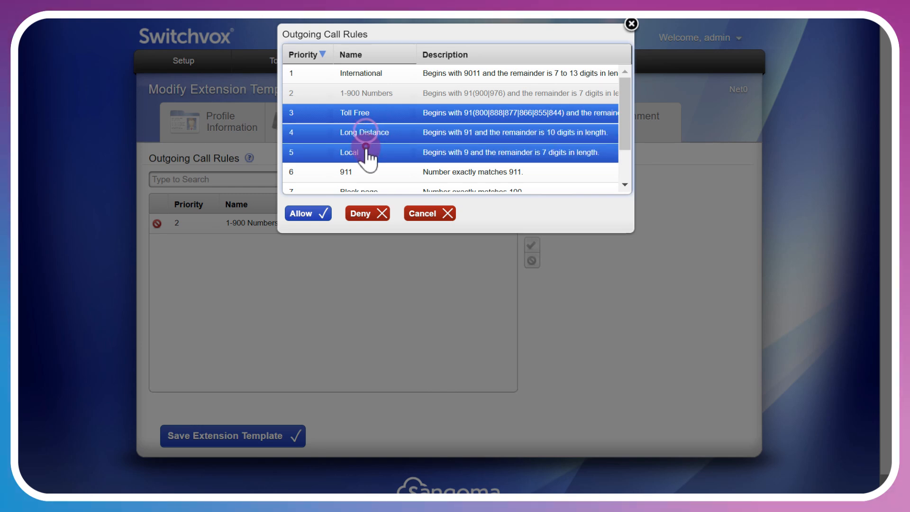
shift+click(374, 168)
scroll(397, 169, down, 1)
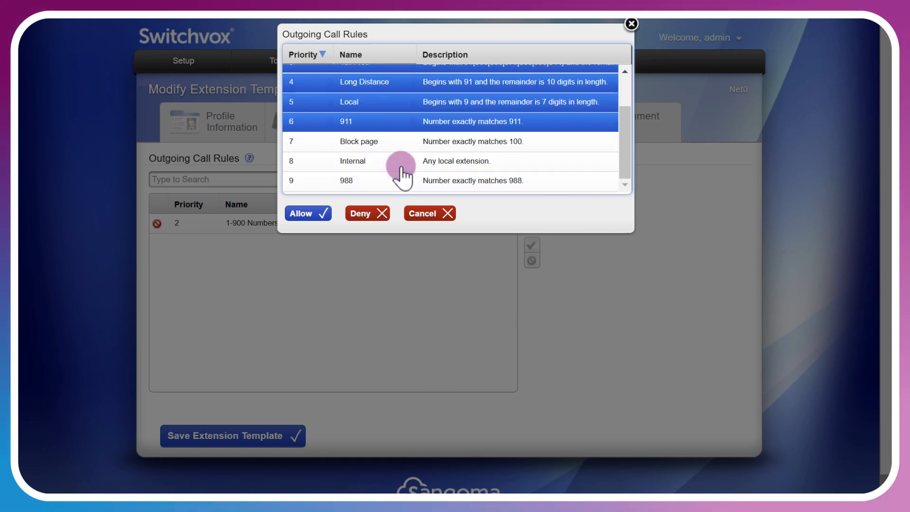
scroll(400, 173, up, 1)
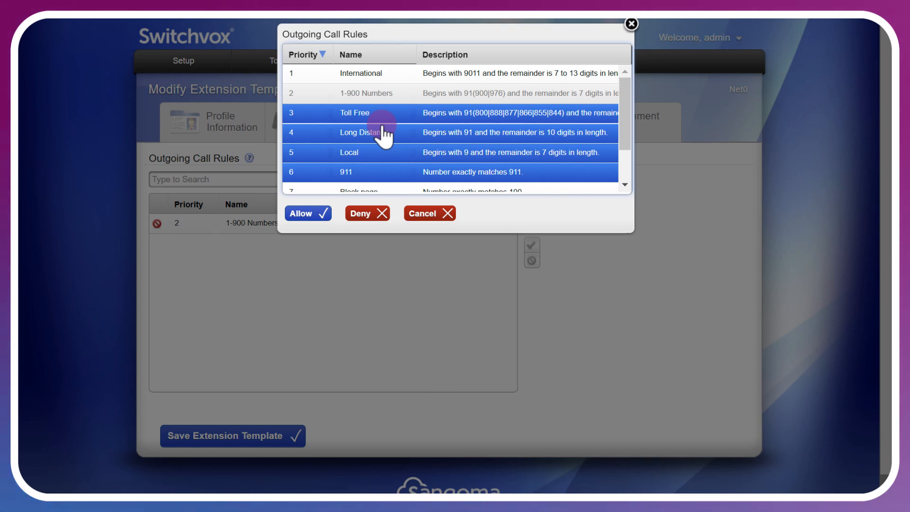
scroll(431, 153, down, 1)
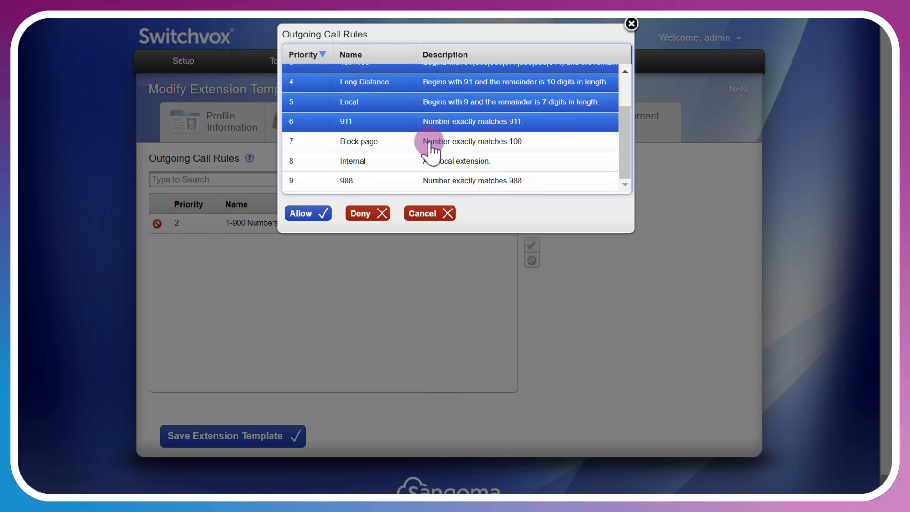
click(300, 217)
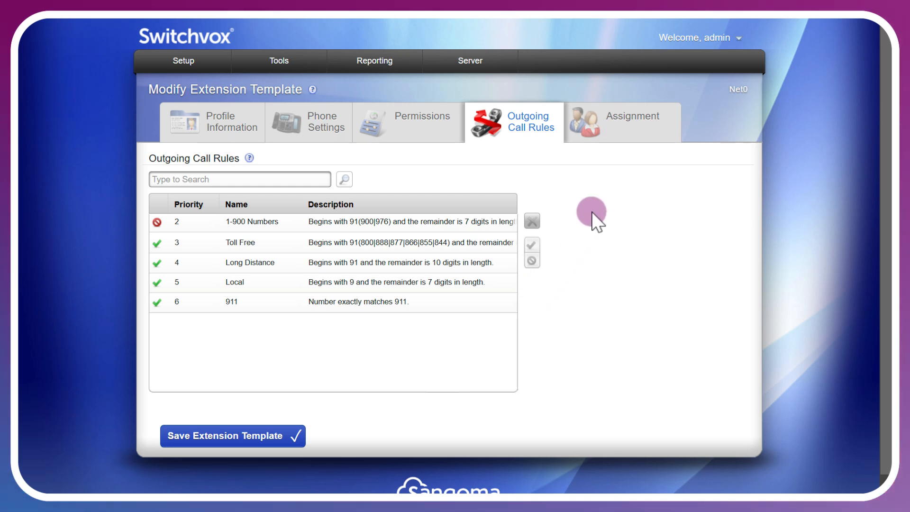
Assign the Managers extension group to the extension template.
click(644, 137)
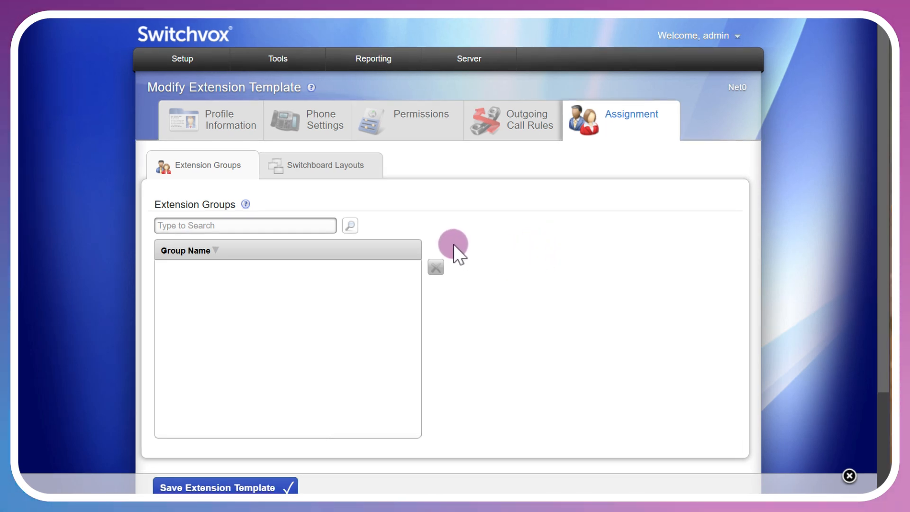
click(351, 227)
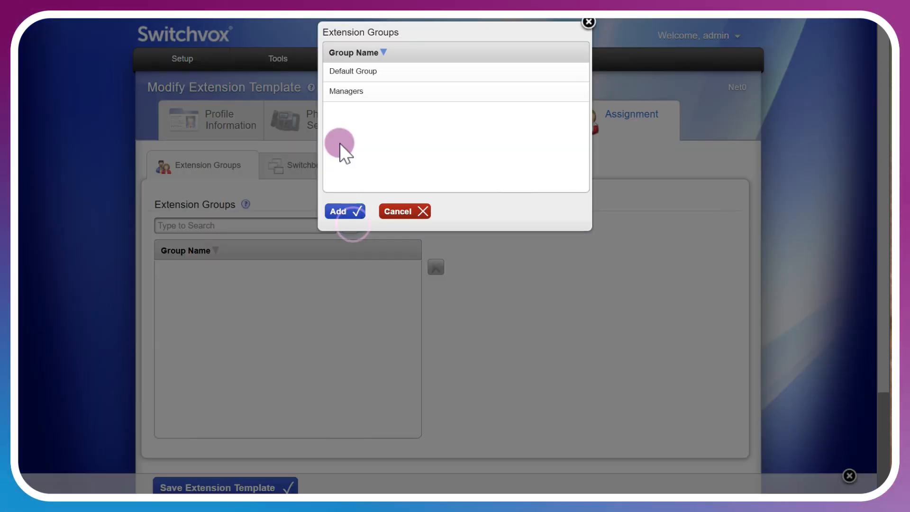
click(346, 92)
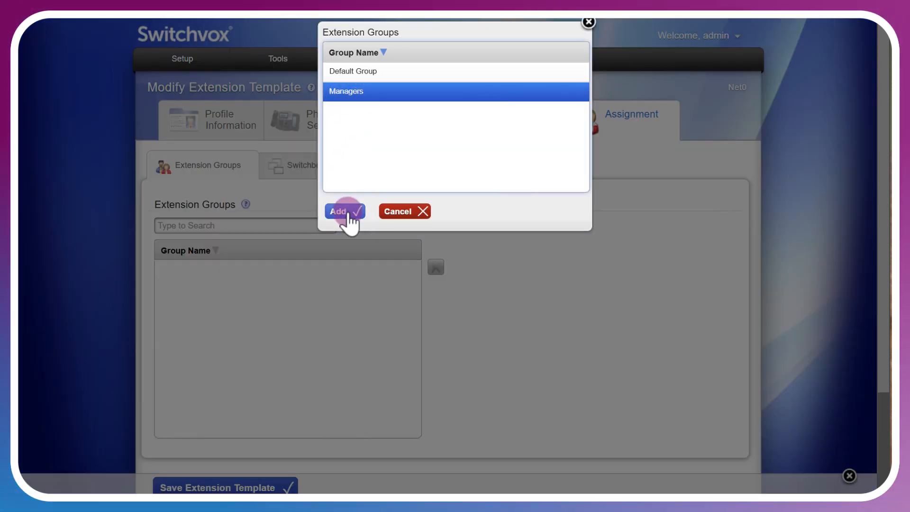
click(344, 212)
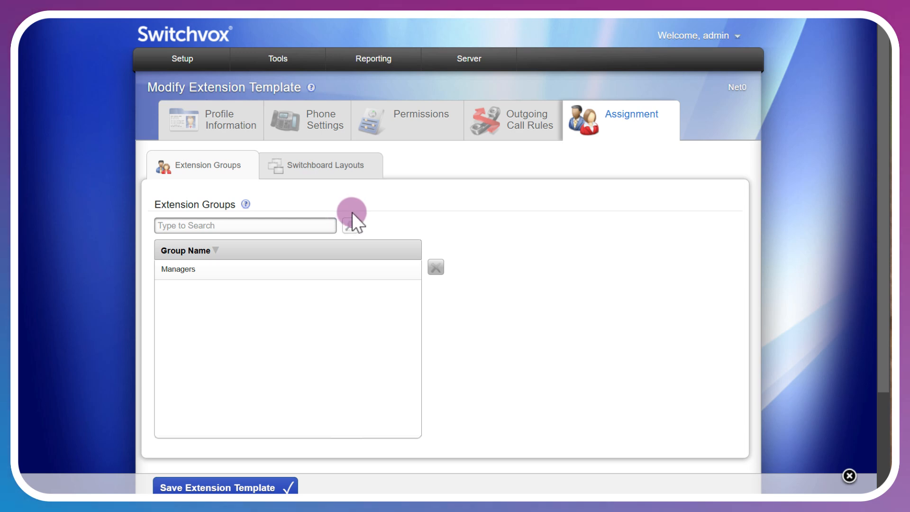
Check the switchboard layouts assignment and save the extension template.
click(346, 167)
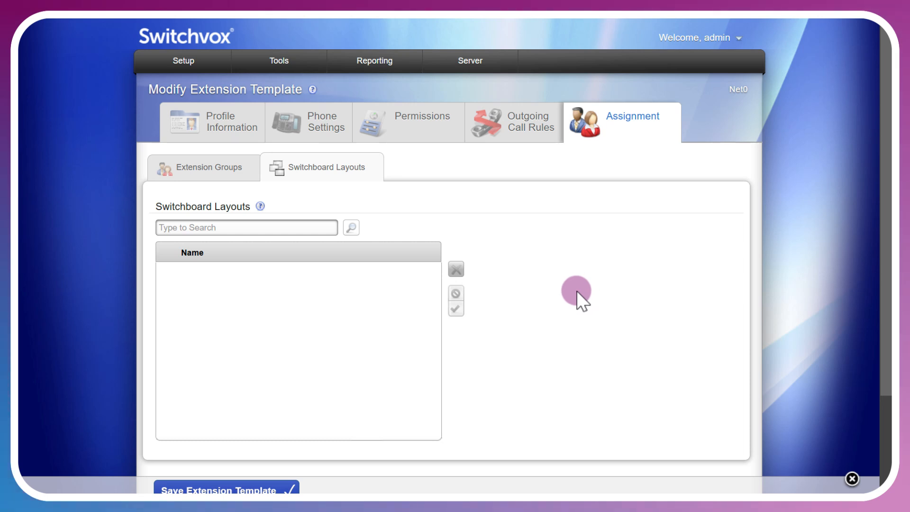
click(267, 488)
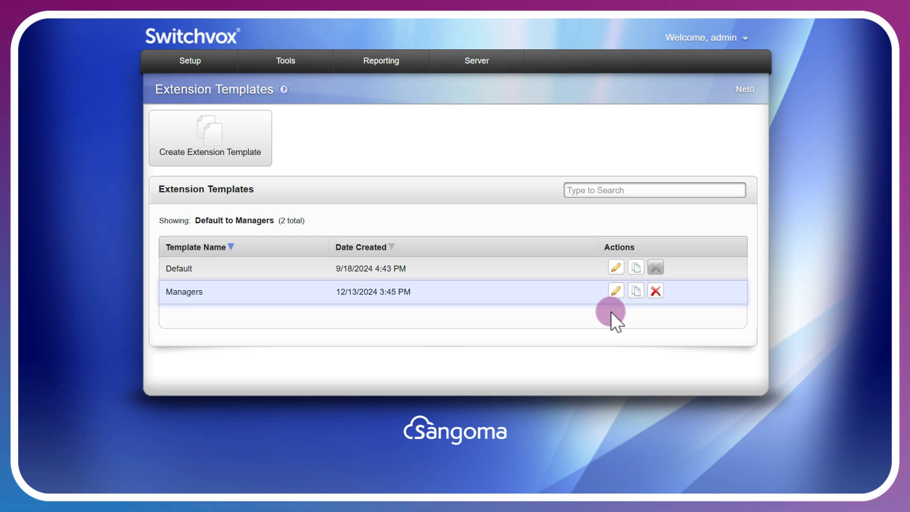
mouse_move(191, 61)
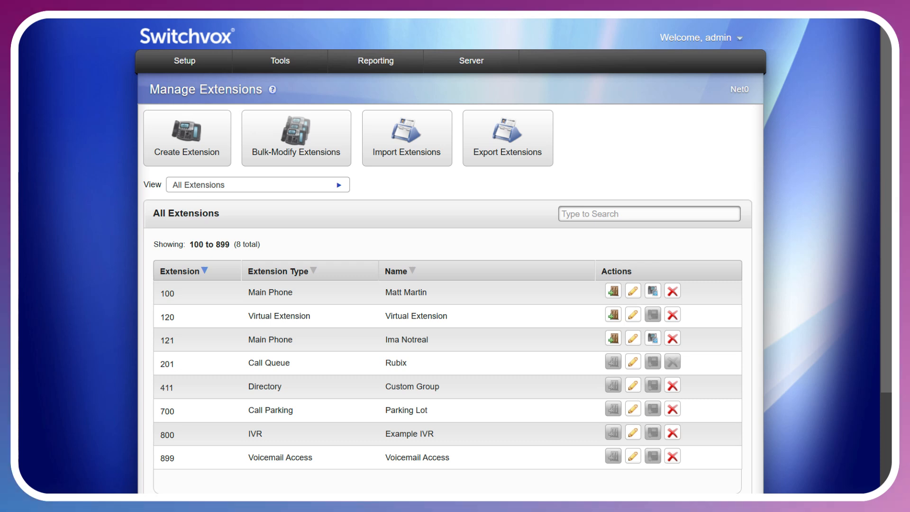
Filter the extension list to show only User Extensions.
click(640, 294)
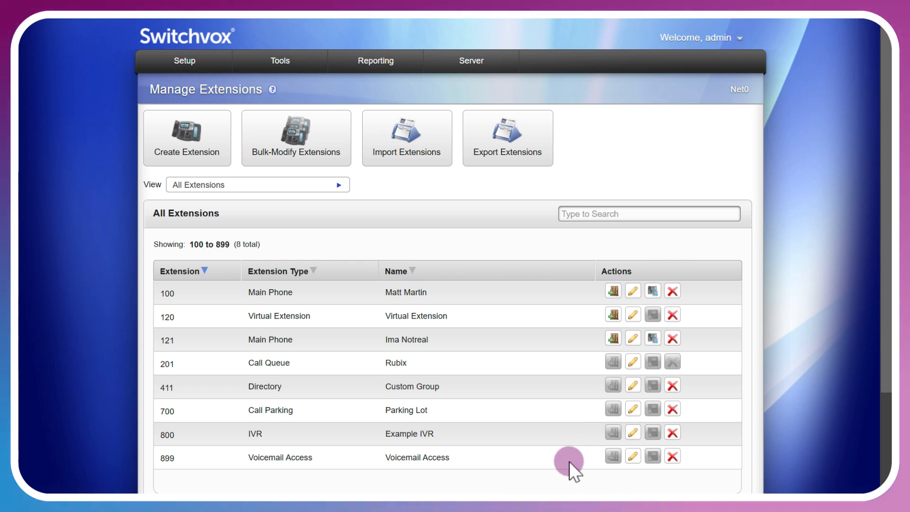
click(335, 189)
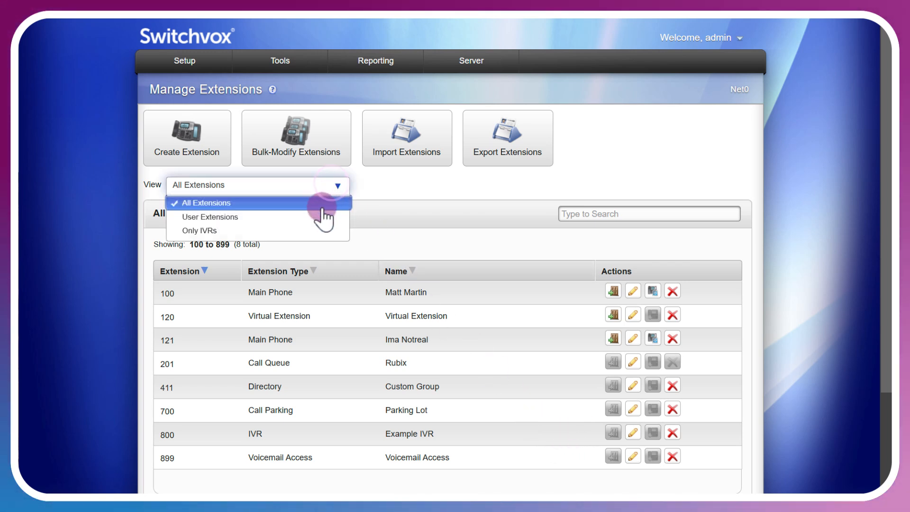
click(320, 215)
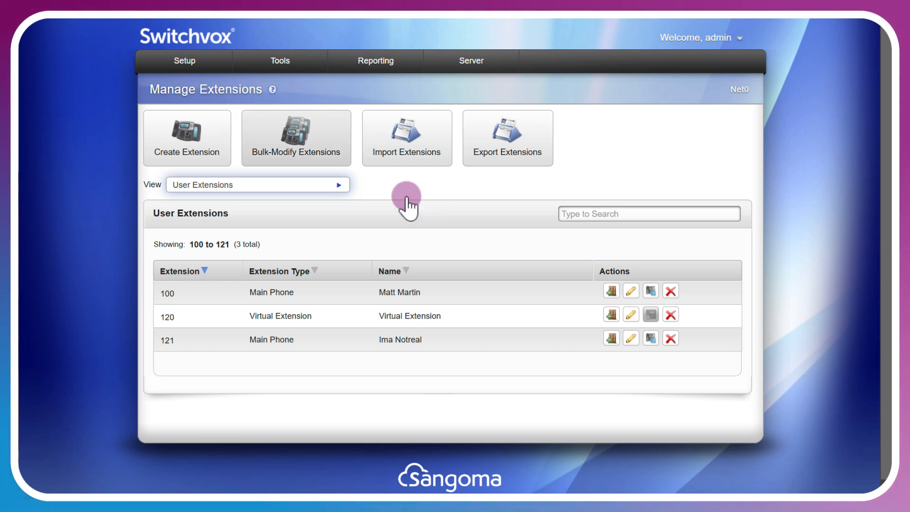
Start creating an extension and look through all available extension types, including the feature code extensions.
click(220, 150)
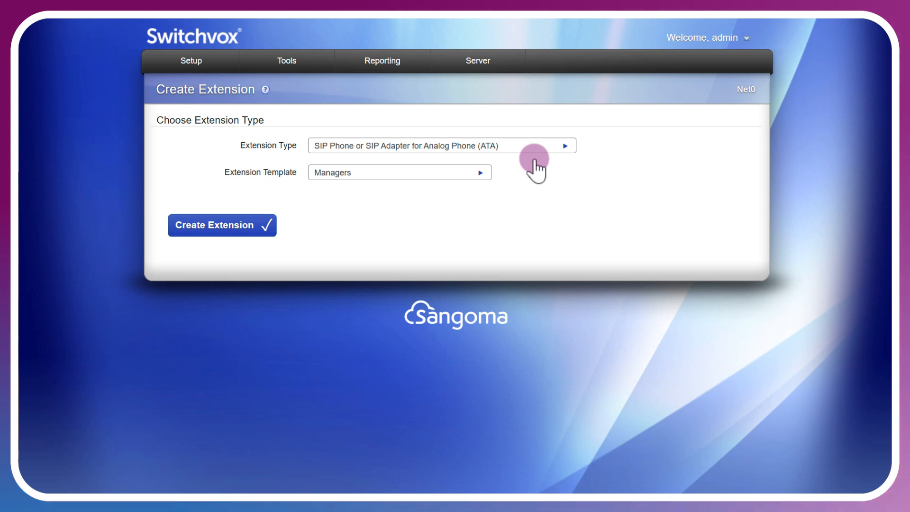
click(565, 148)
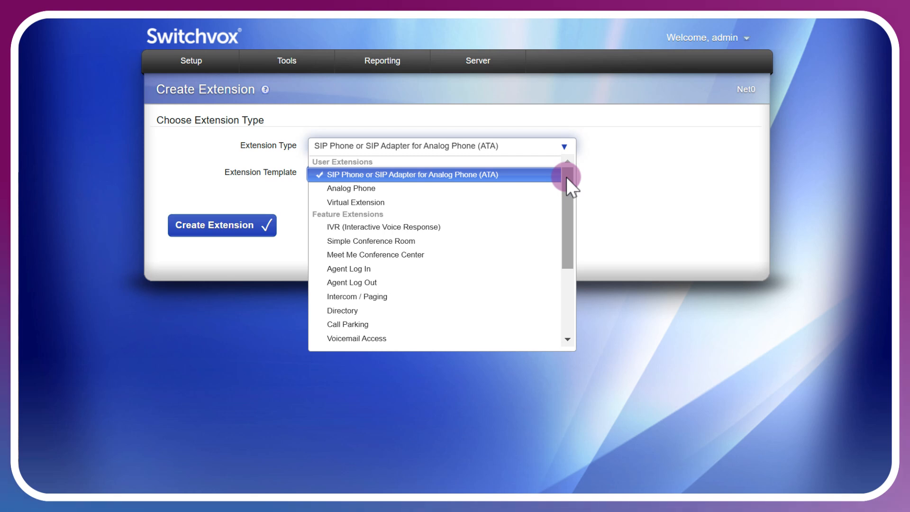
drag(565, 176, 573, 251)
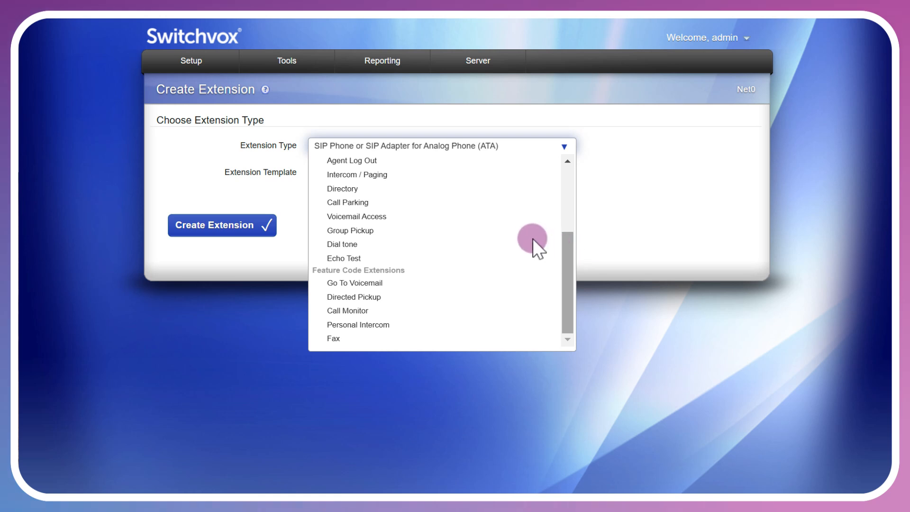
key(Down)
key(Down)
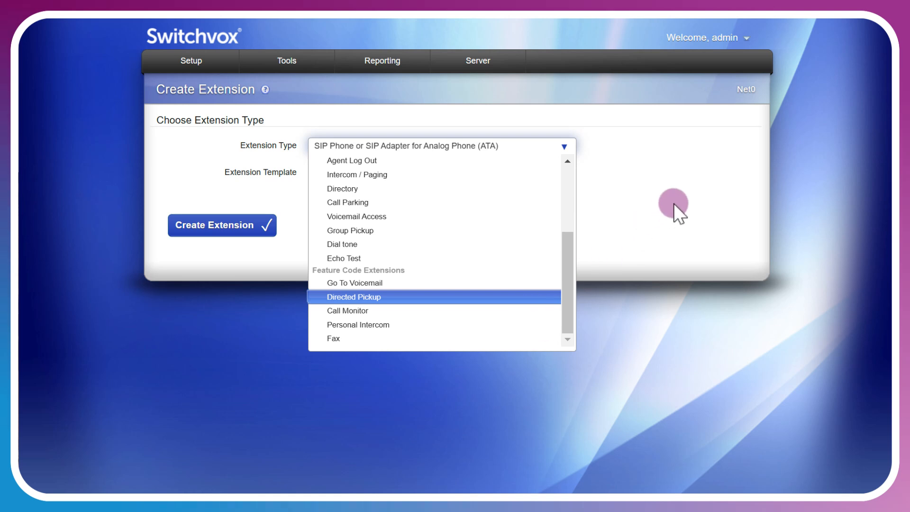
click(673, 203)
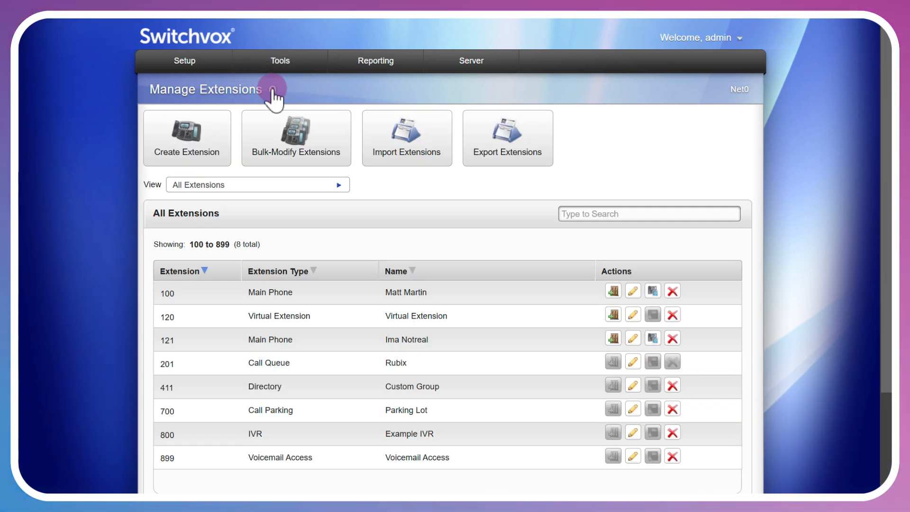
Open the help for Manage Extensions and follow its link to the Group Pickup Extensions topic.
click(273, 90)
scroll(519, 335, down, 10)
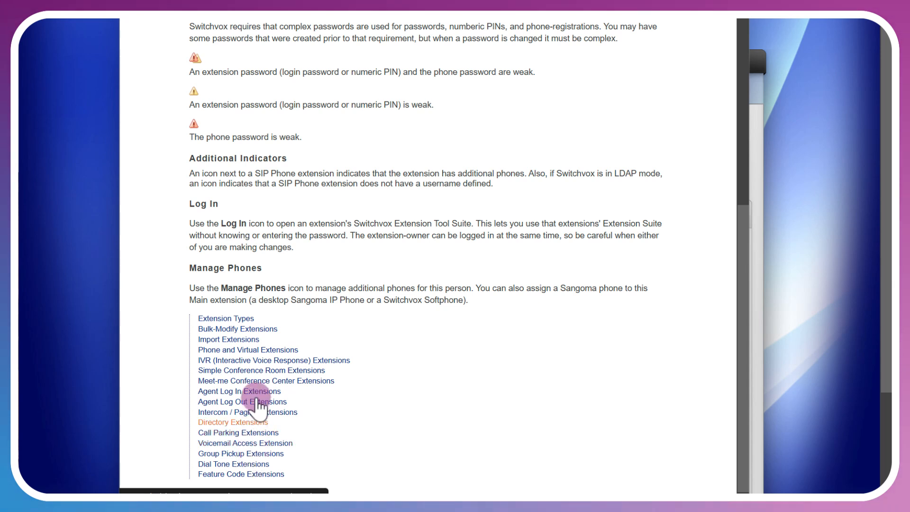
click(277, 455)
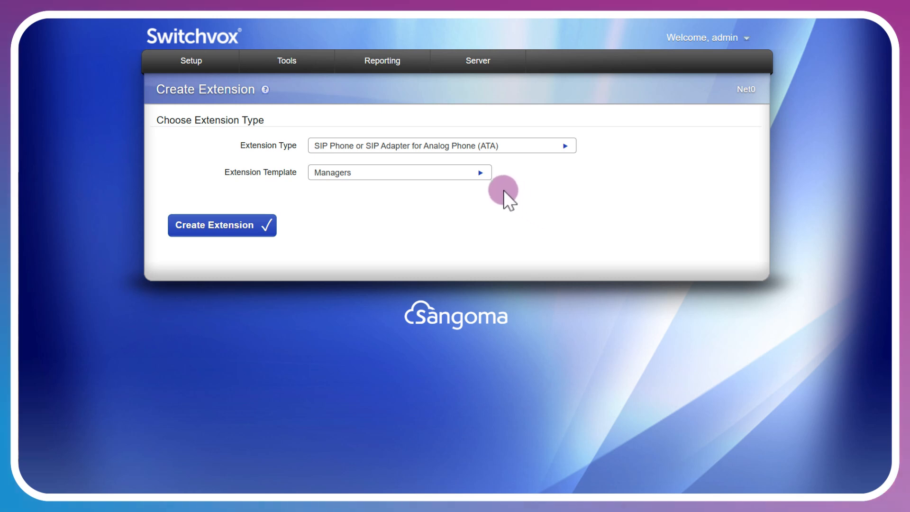
Start a SIP phone extension from the Managers template as extension 200, and fill in the first name, last name and email address.
click(480, 174)
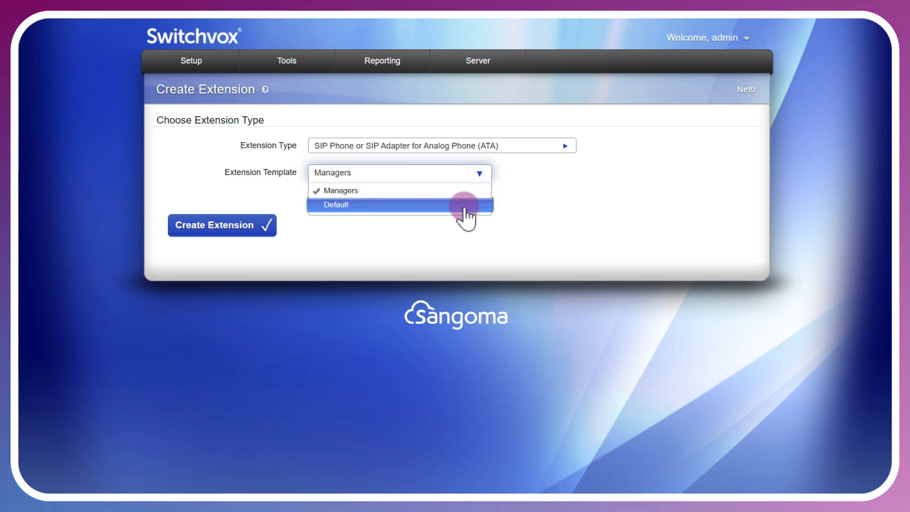
click(250, 228)
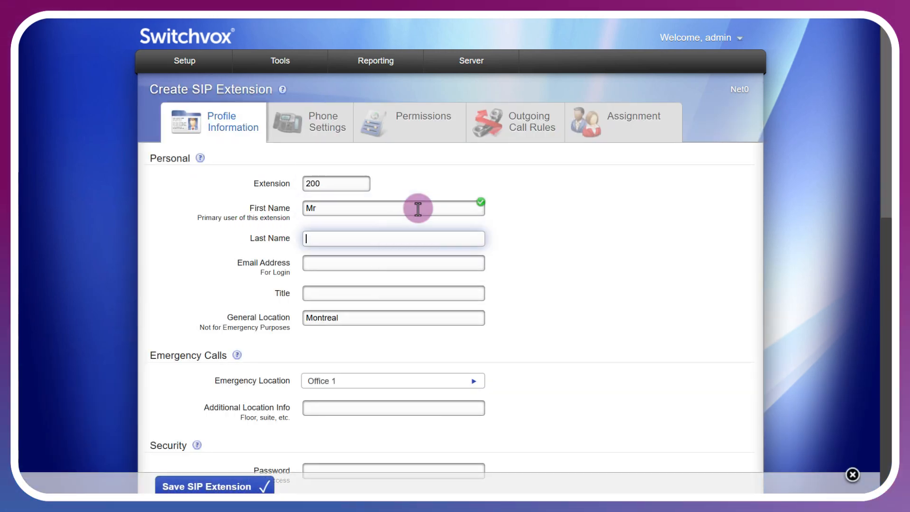
text(Manger)
key(BackSpace)
key(BackSpace)
key(BackSpace)
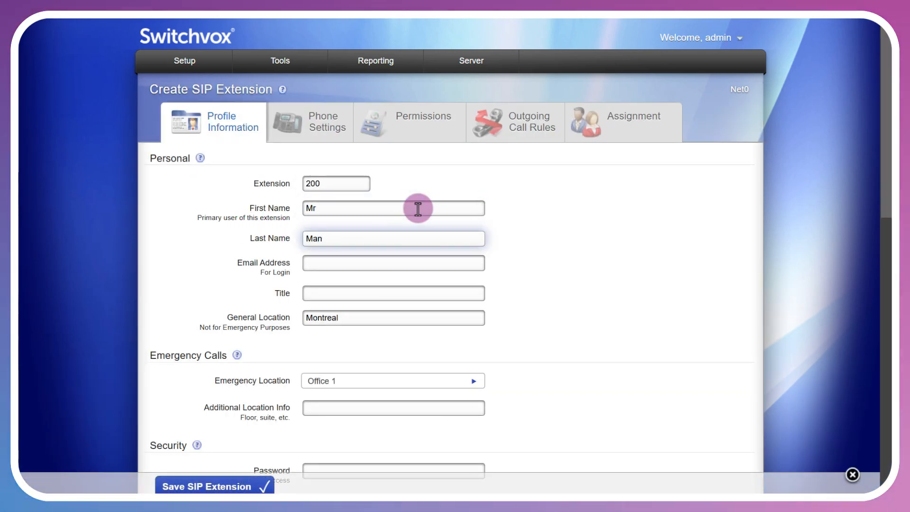
text(ager)
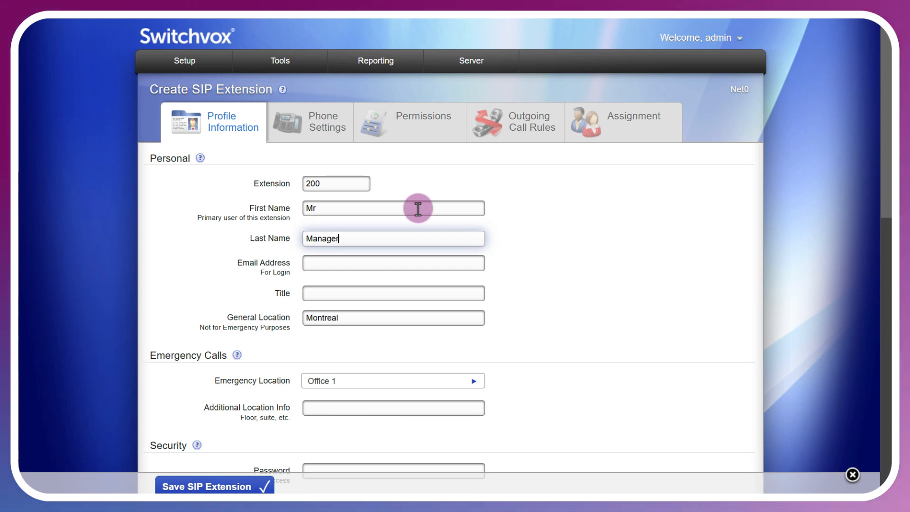
key(Tab)
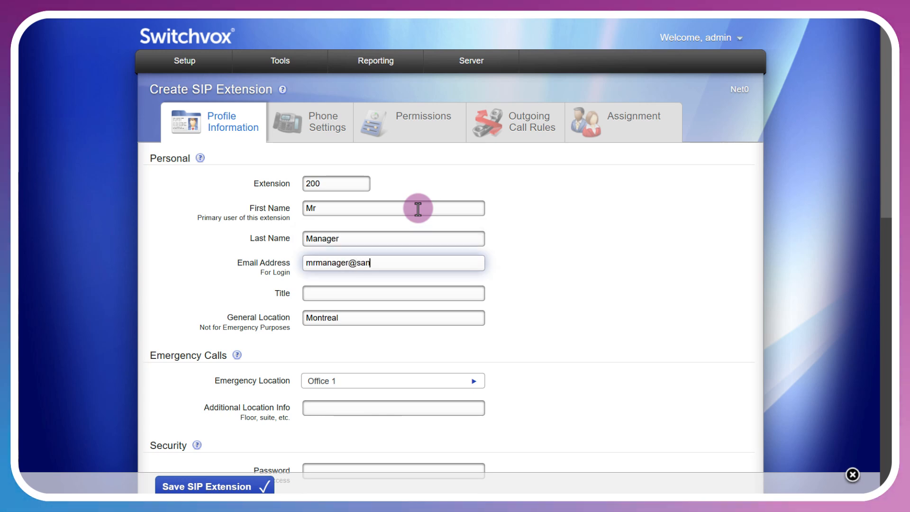
key(Tab)
Enter and confirm the extension's web access password and its numeric PIN for voicemail.
scroll(510, 83, down, 5)
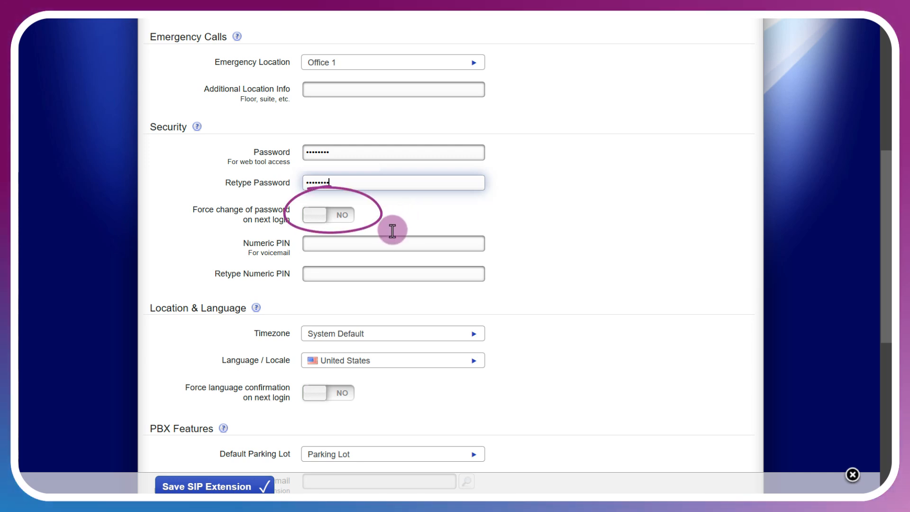
click(380, 243)
text(12345)
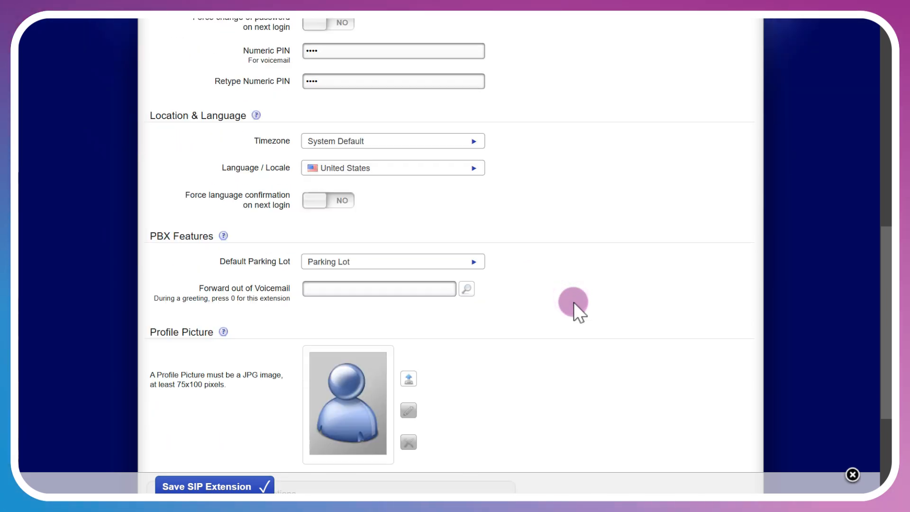
Expand the Advanced Profile Options and review the general, outgoing call rule and custom settings.
scroll(574, 303, down, 3)
click(507, 372)
scroll(507, 372, down, 4)
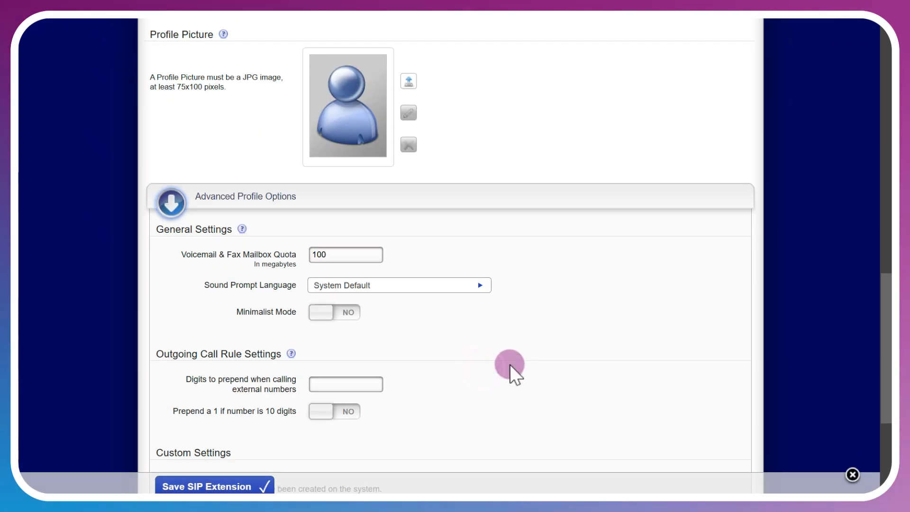
scroll(510, 365, down, 3)
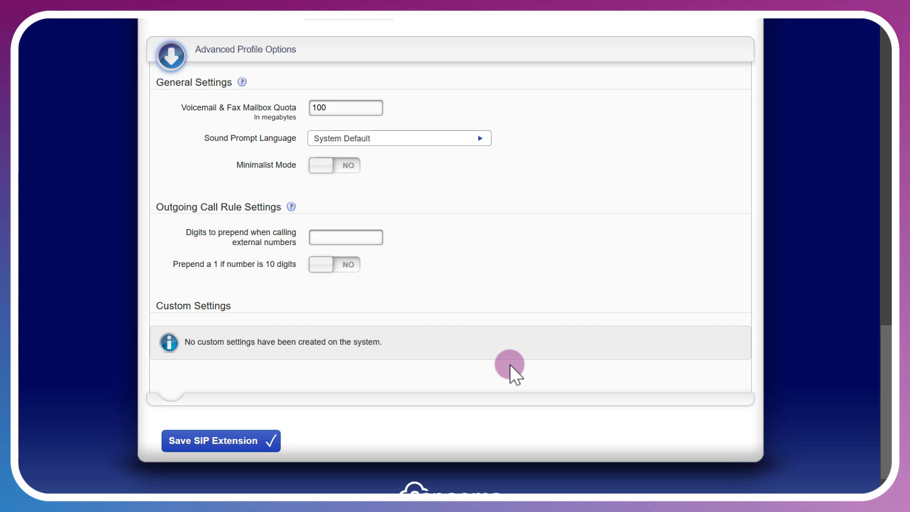
scroll(510, 364, up, 15)
Review the new extension's Sangoma phone settings and its softphone settings.
click(296, 138)
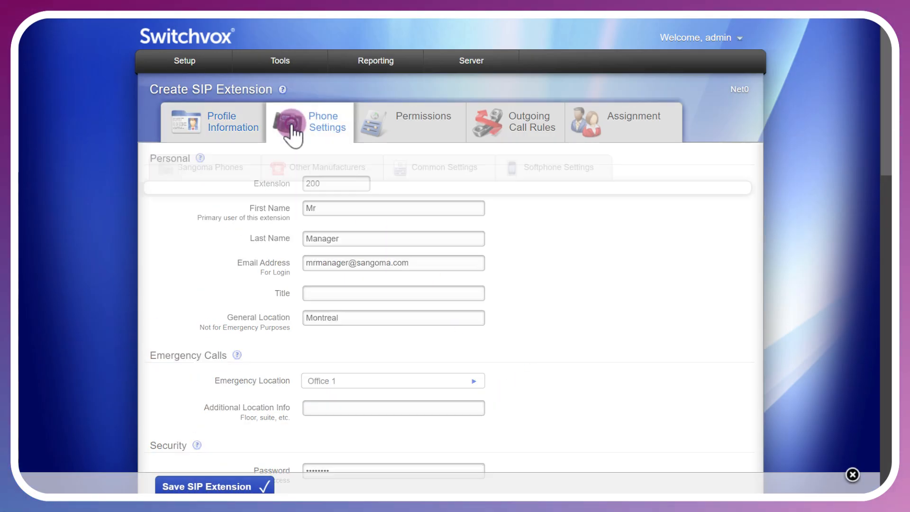
scroll(597, 334, down, 6)
scroll(598, 334, down, 10)
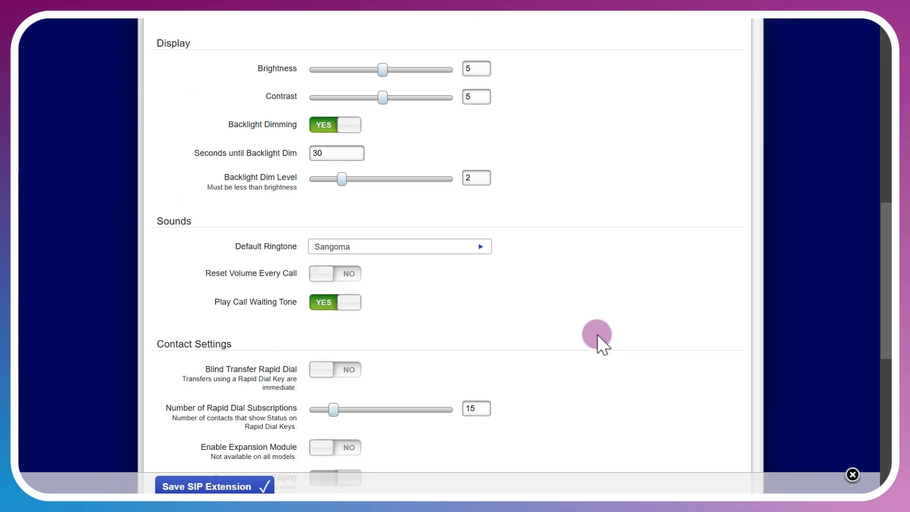
scroll(597, 334, up, 15)
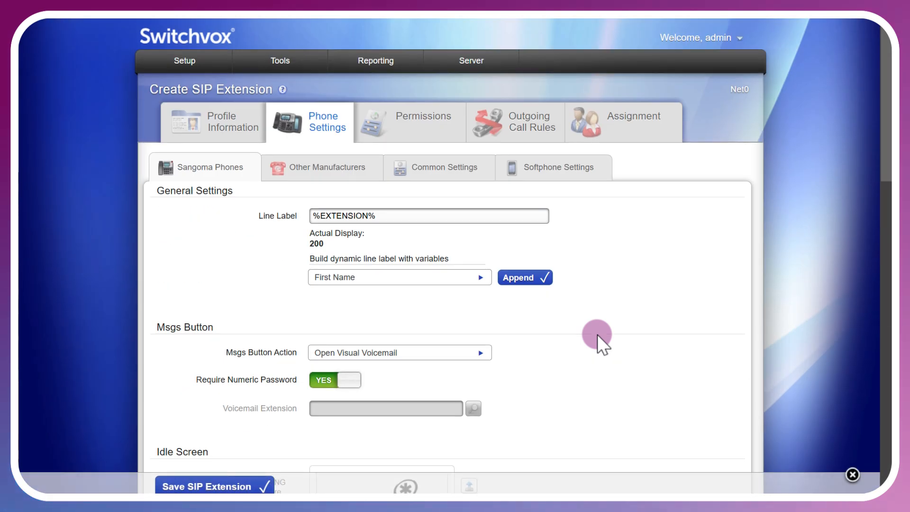
click(557, 175)
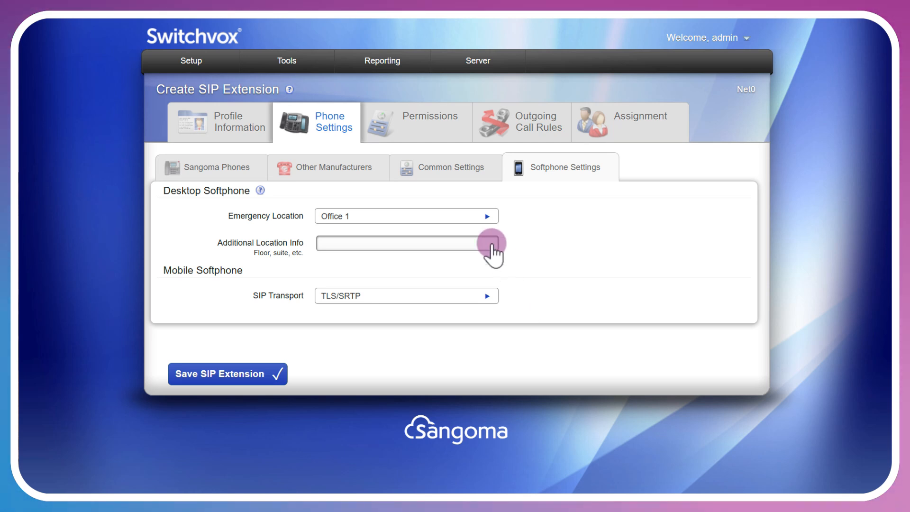
Check the extension's permissions, group assignment and outgoing call rules, and save the SIP extension.
click(412, 125)
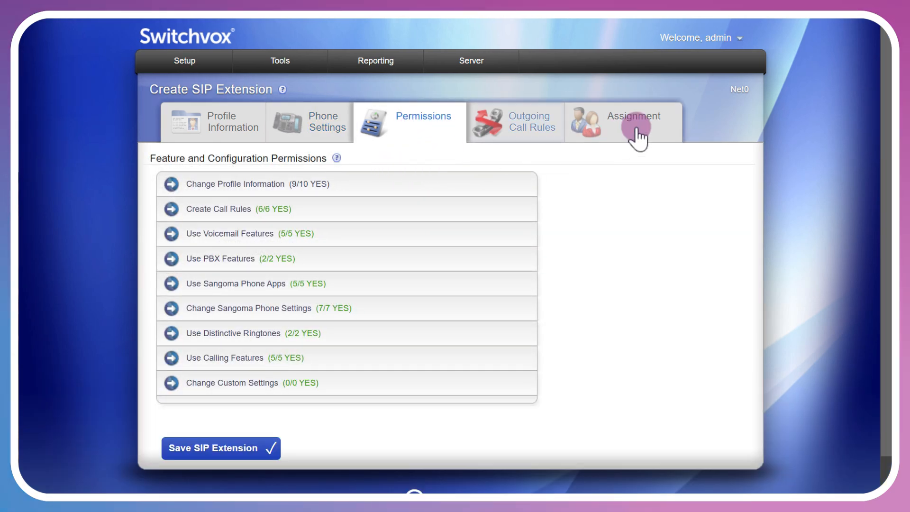
click(636, 128)
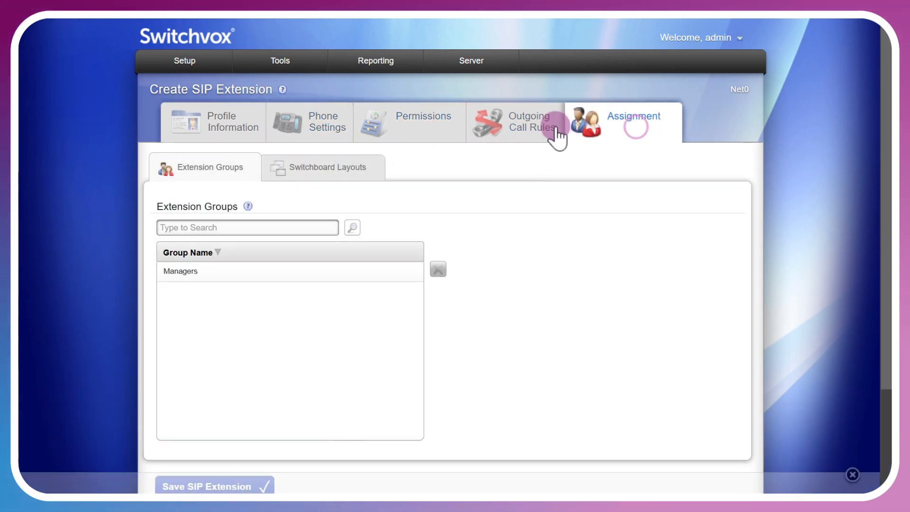
click(536, 128)
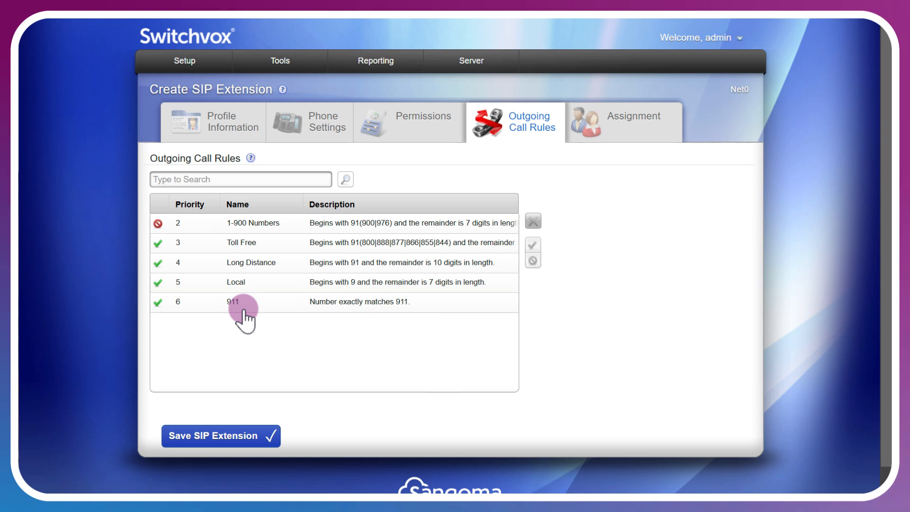
click(242, 445)
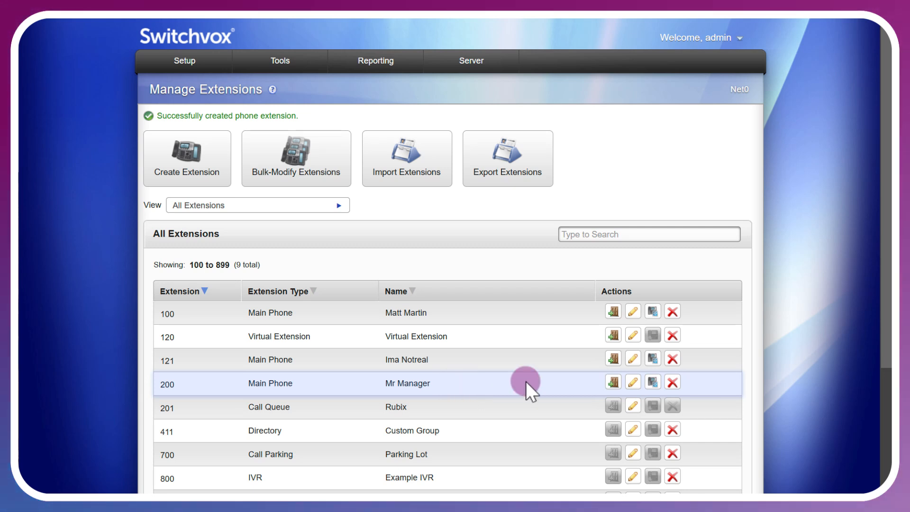
Log in as extension 200 from the extension list, view its call logs and open its call reports.
click(611, 382)
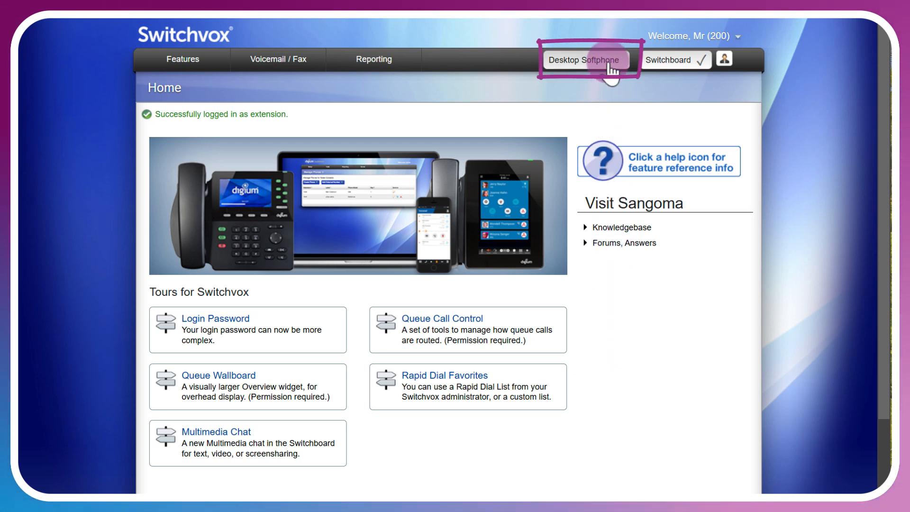
click(386, 74)
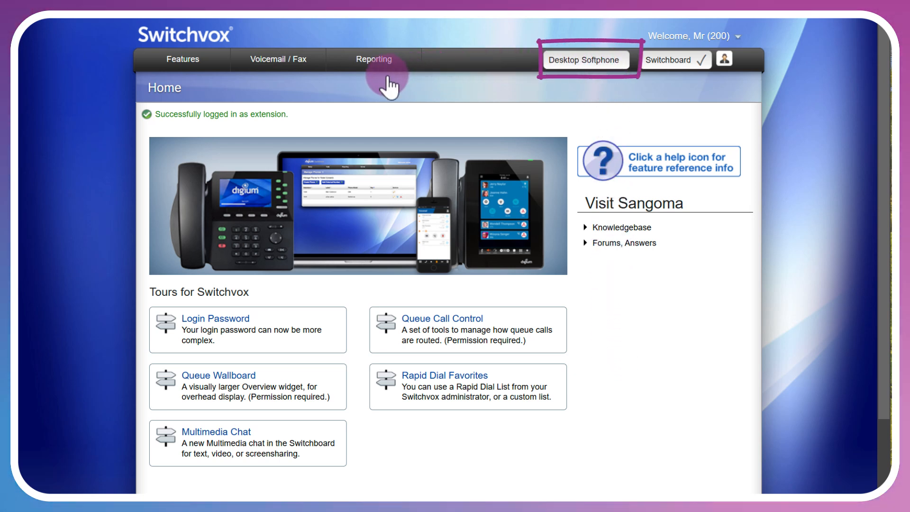
click(362, 100)
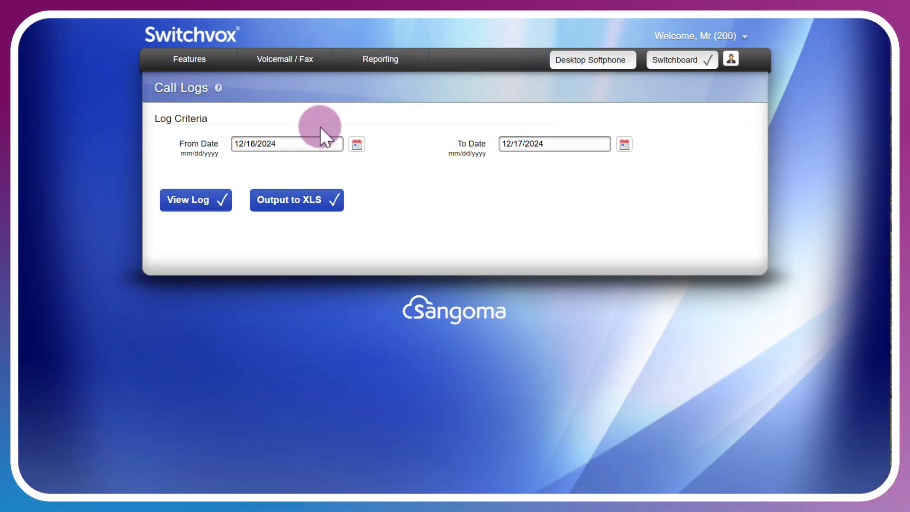
click(205, 203)
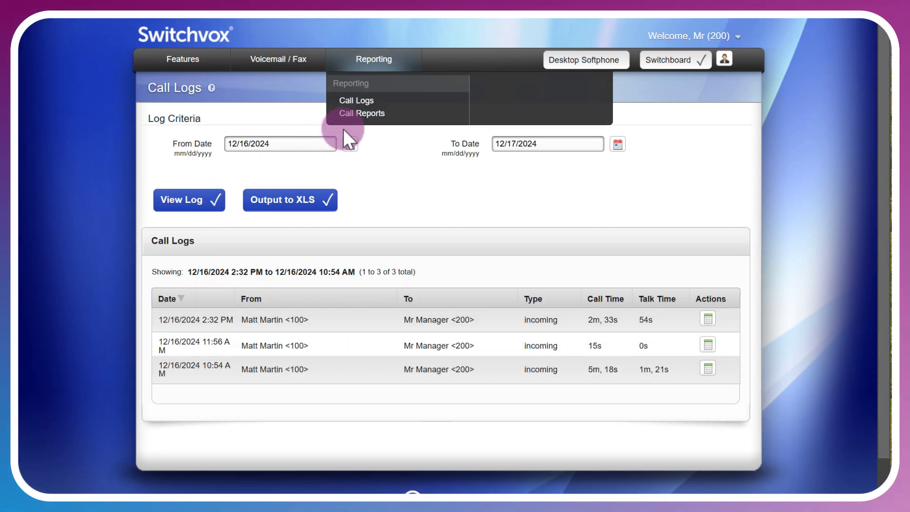
click(372, 113)
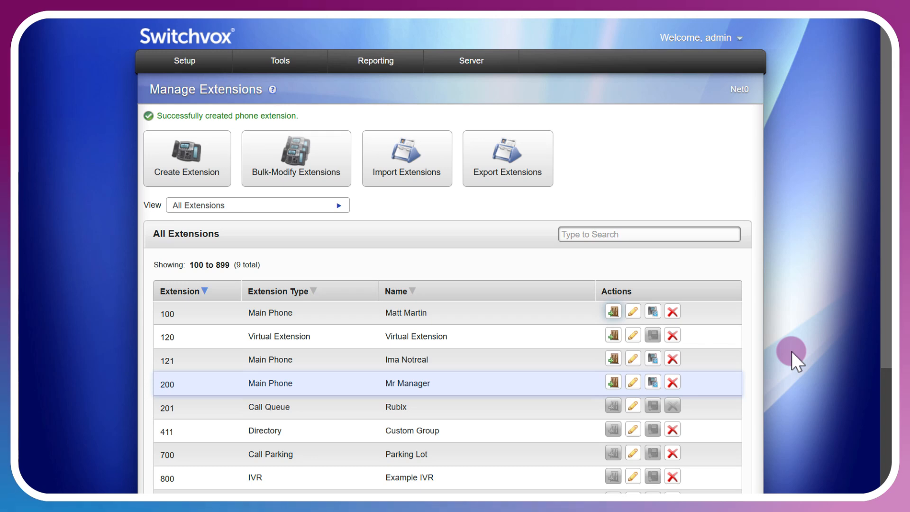
Open the bulk modification of extensions and add extension 100 to the phone extensions being modified.
click(344, 156)
scroll(652, 304, down, 4)
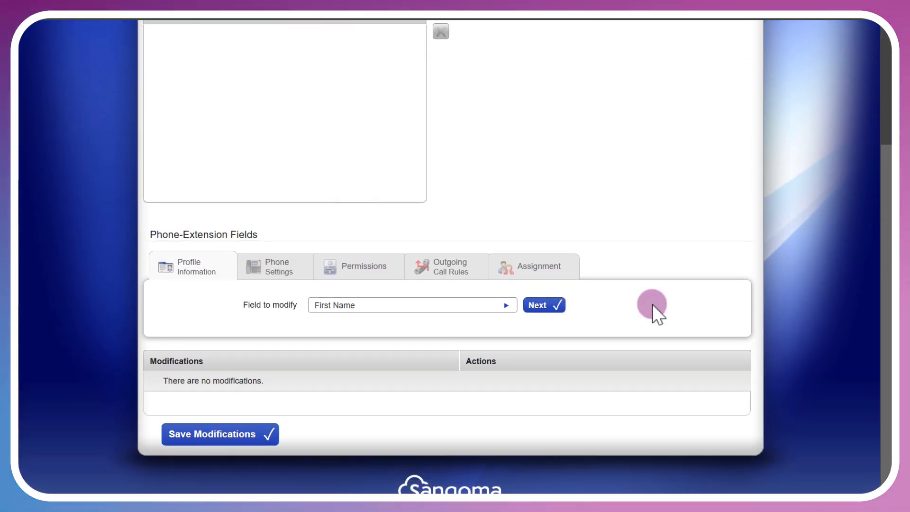
scroll(652, 306, up, 2)
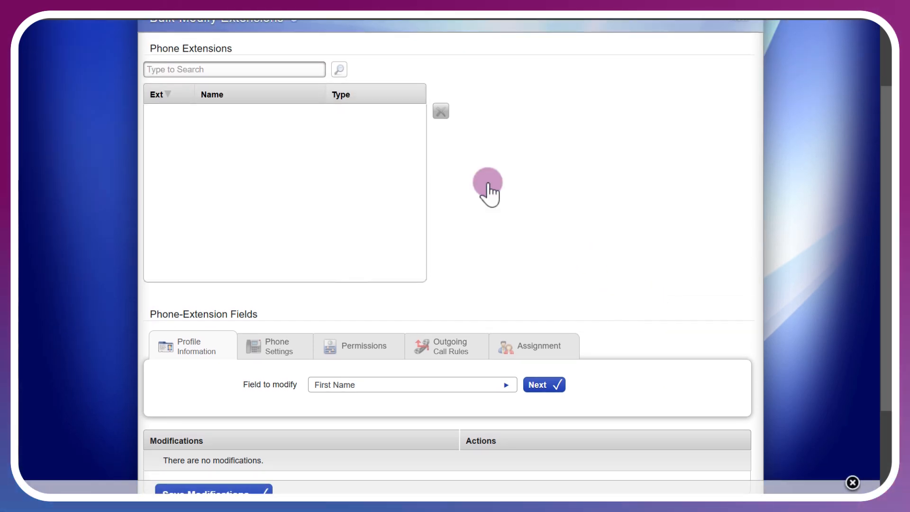
click(338, 70)
click(355, 71)
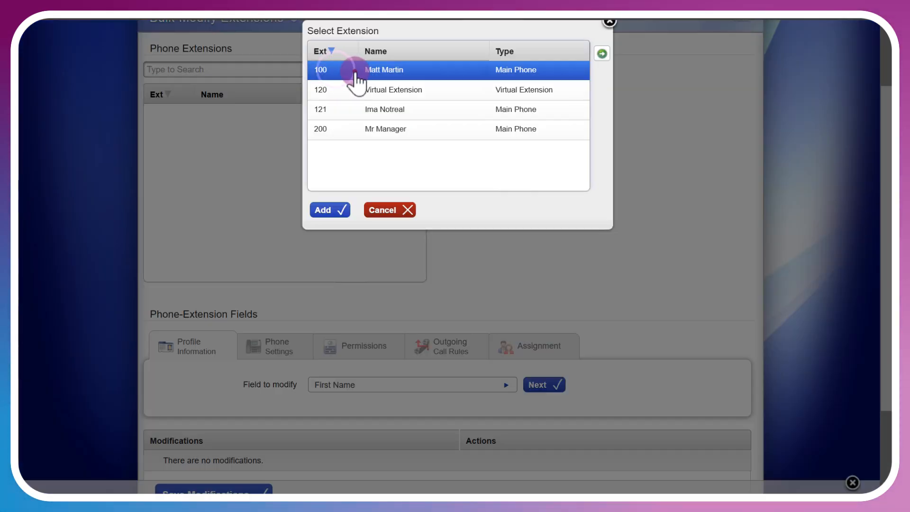
click(337, 210)
Choose Language / Locale as the profile field to modify, view its available locales and cancel the modification.
scroll(336, 218, down, 2)
click(372, 309)
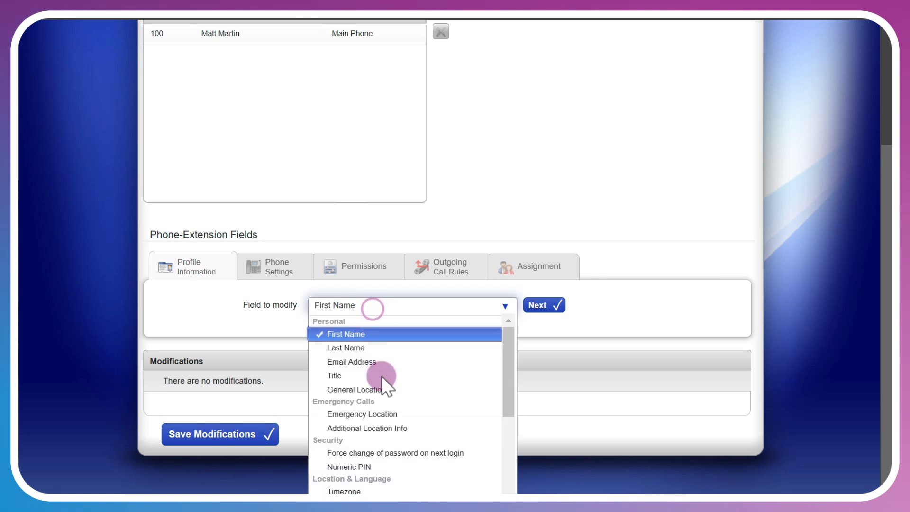
scroll(378, 416, down, 4)
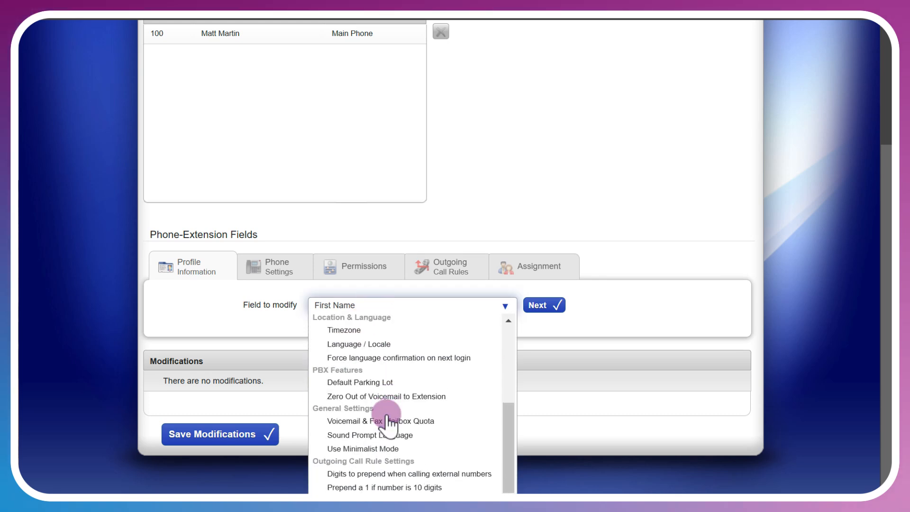
click(405, 350)
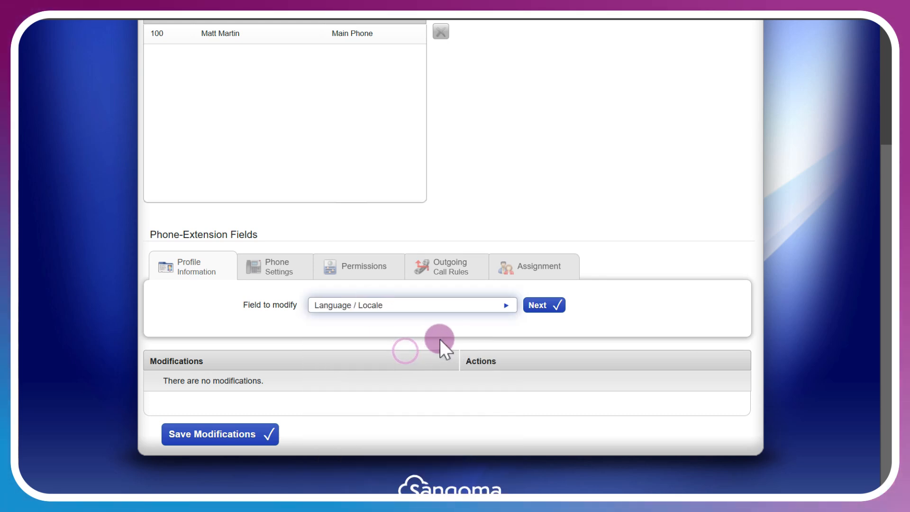
click(543, 306)
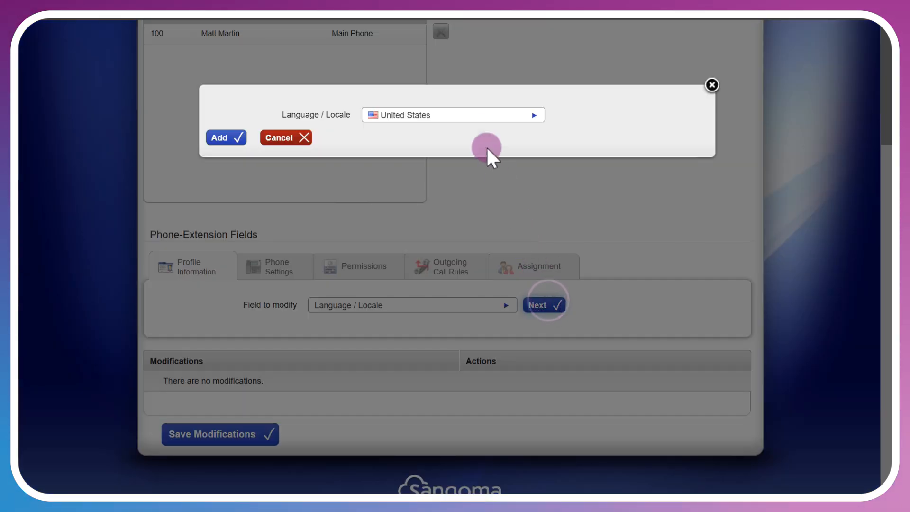
click(473, 118)
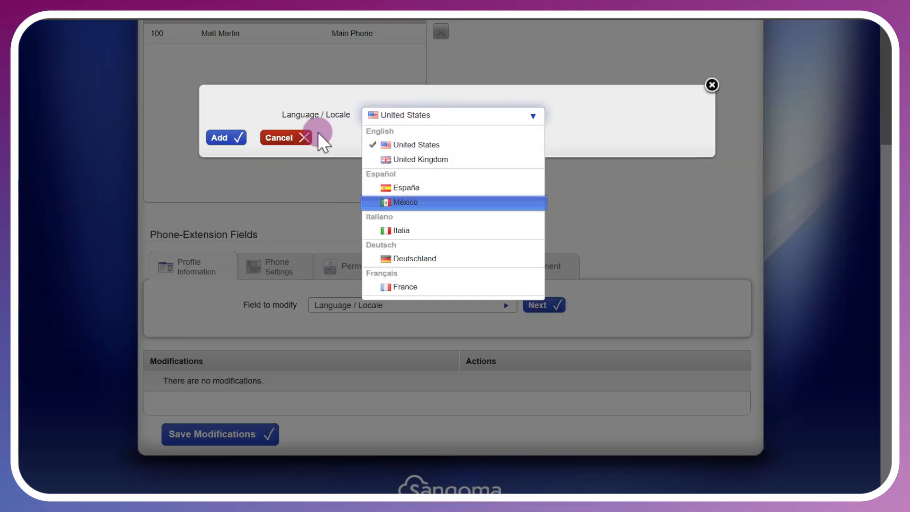
click(303, 139)
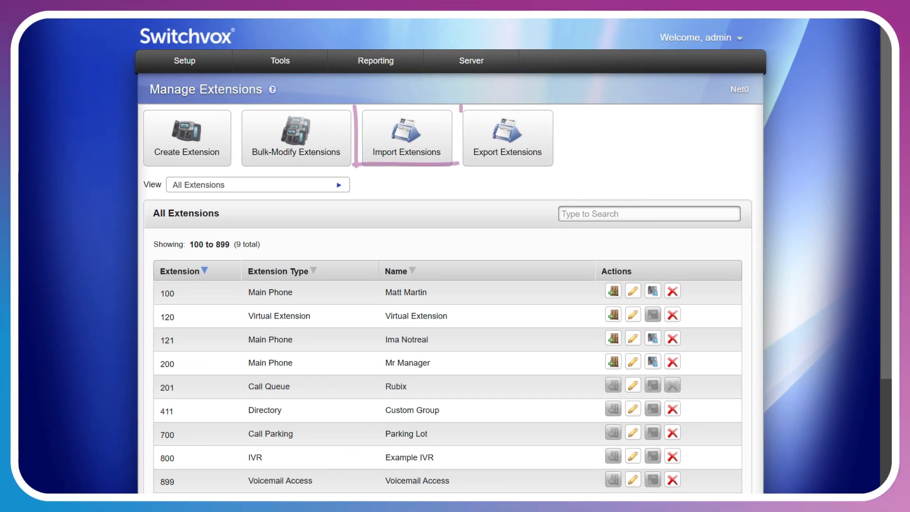
Open Import Extensions and read the help article on the CSV file format, required columns and file examples.
click(433, 156)
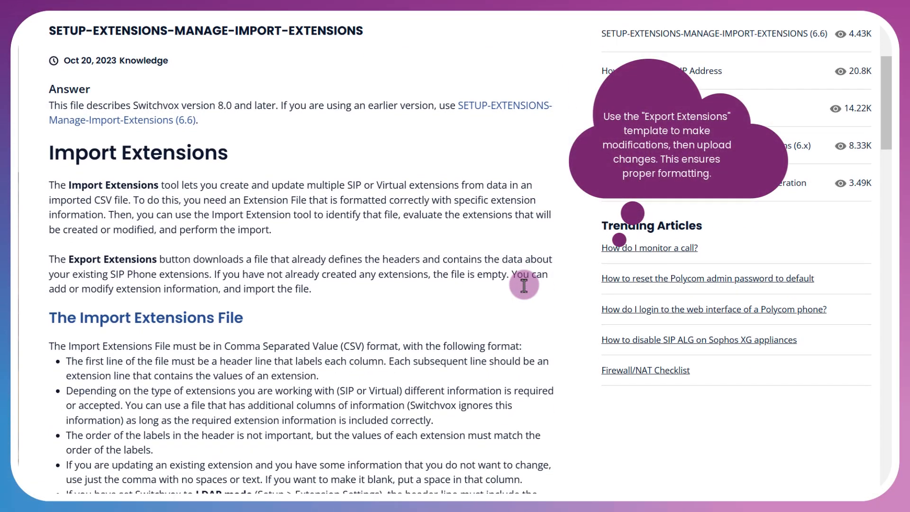
scroll(523, 284, down, 2)
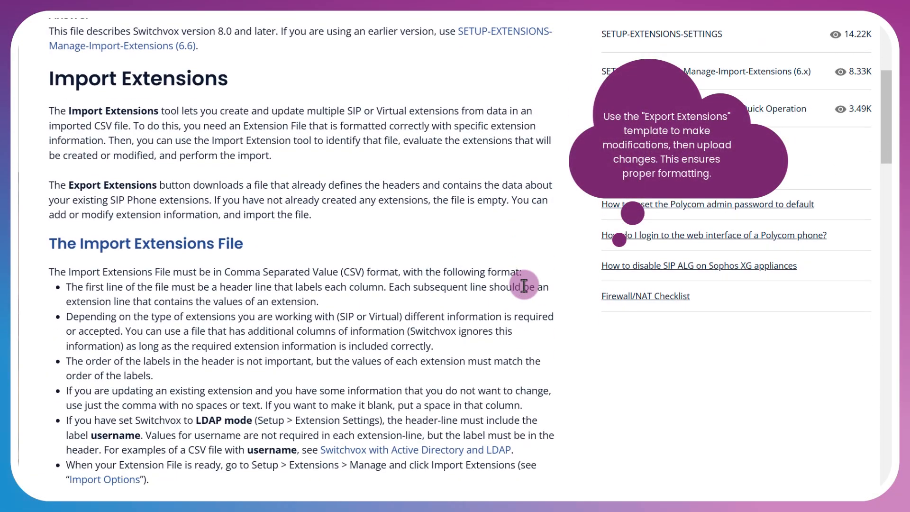
scroll(524, 284, down, 6)
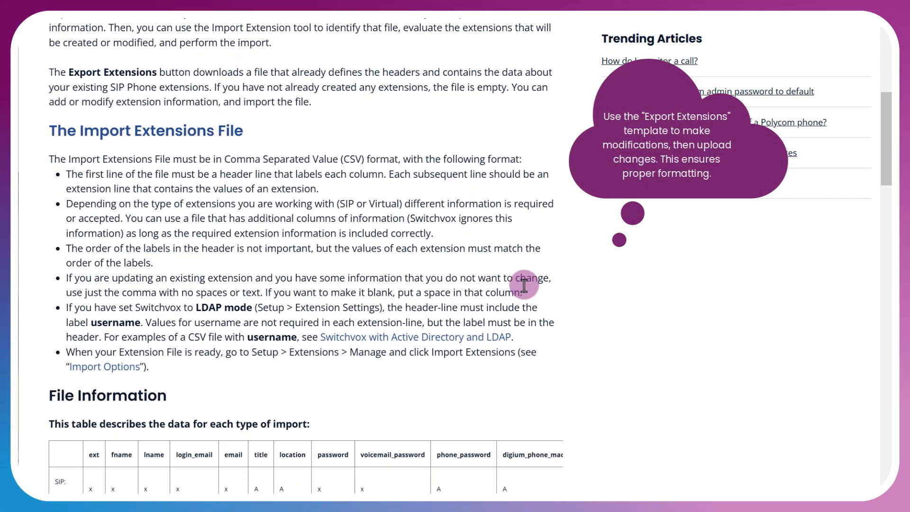
scroll(524, 284, down, 4)
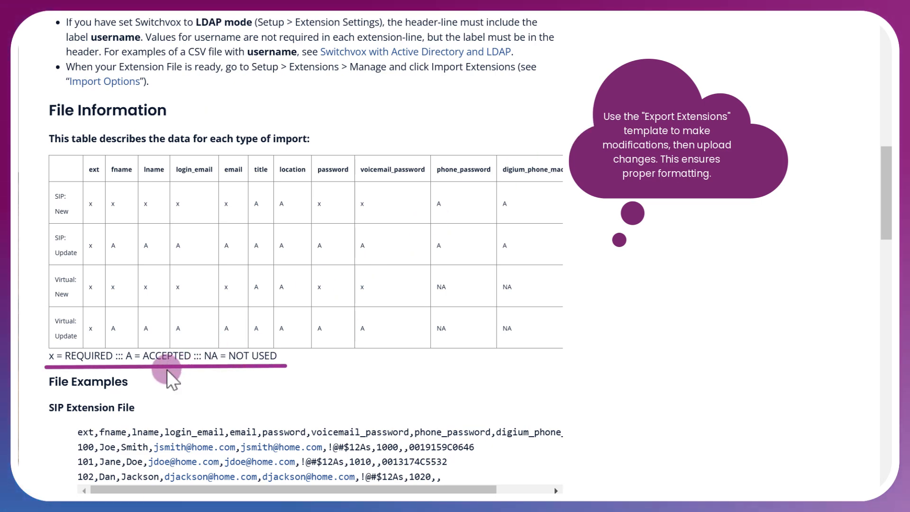
scroll(753, 382, down, 3)
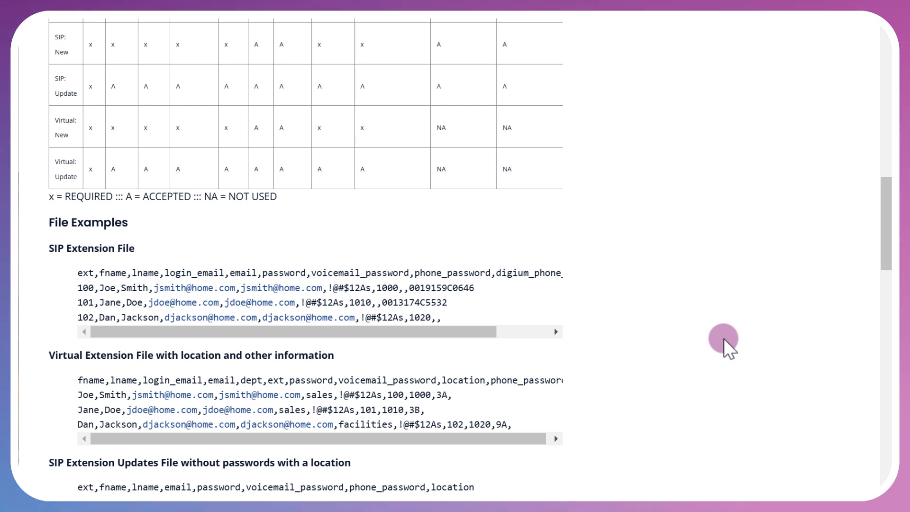
scroll(724, 339, down, 2)
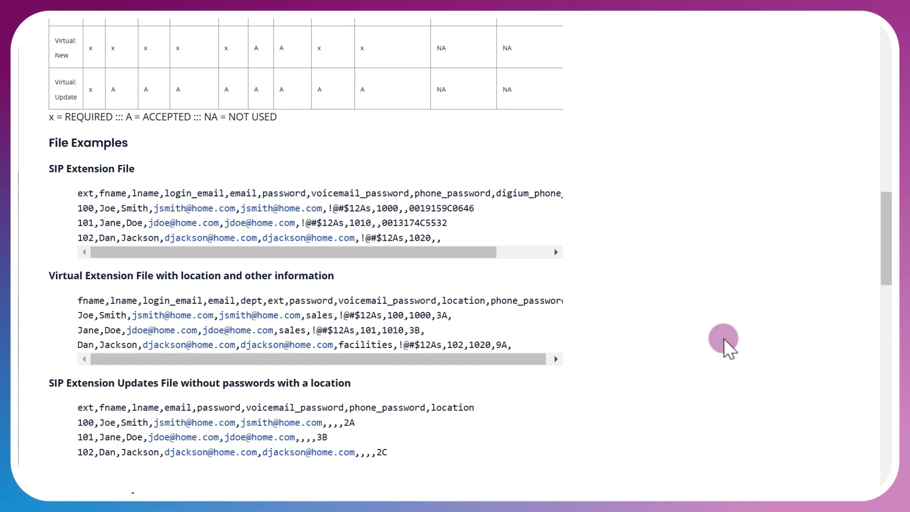
scroll(724, 338, down, 5)
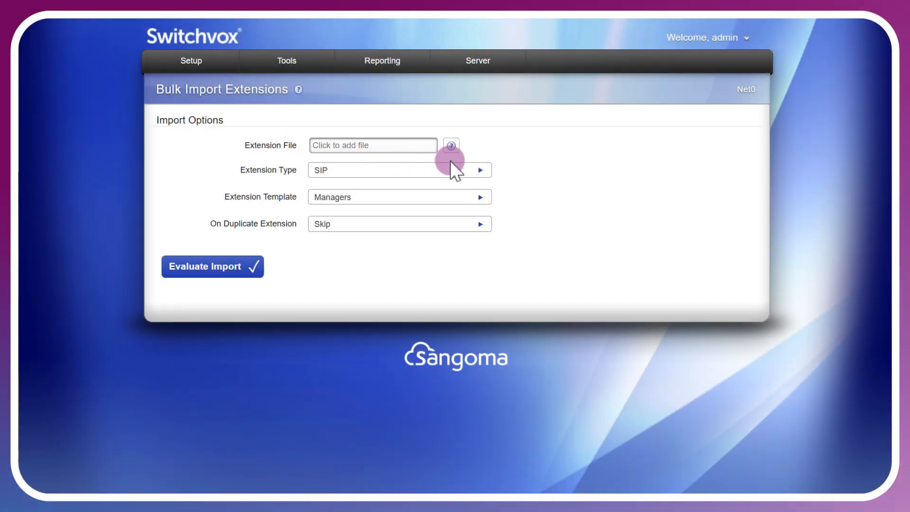
Review the bulk import choices for extension type, extension template and duplicate extension handling.
click(481, 170)
click(483, 172)
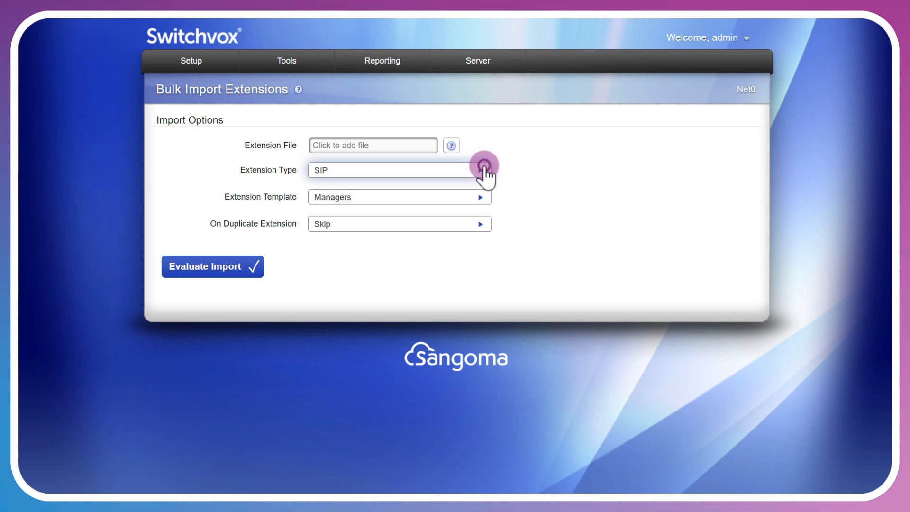
click(481, 198)
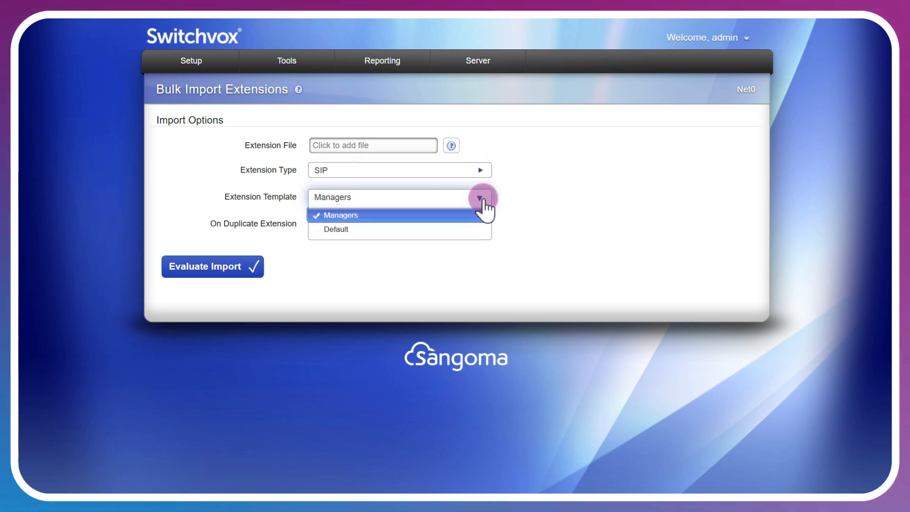
click(480, 197)
click(480, 225)
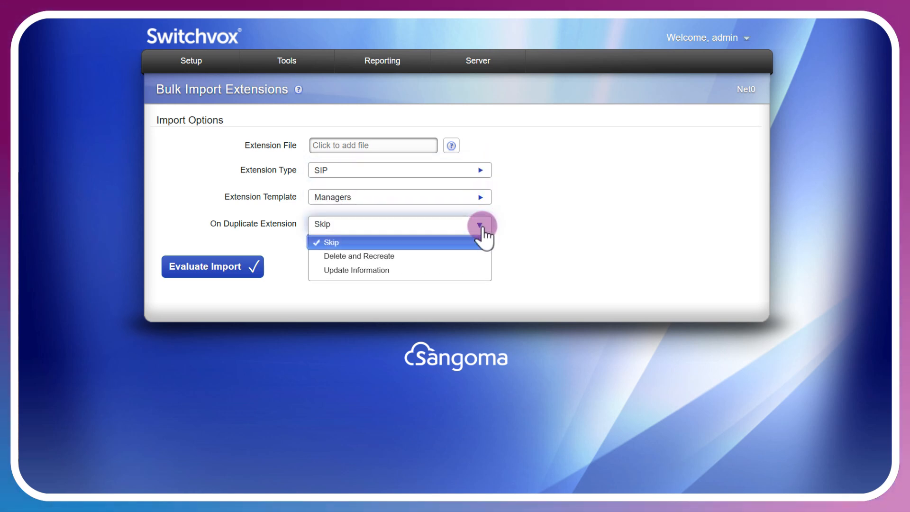
click(481, 226)
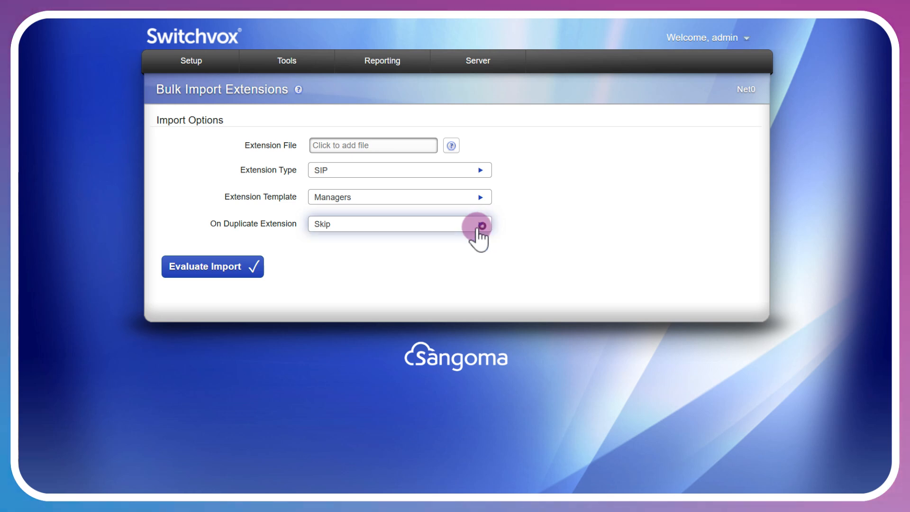